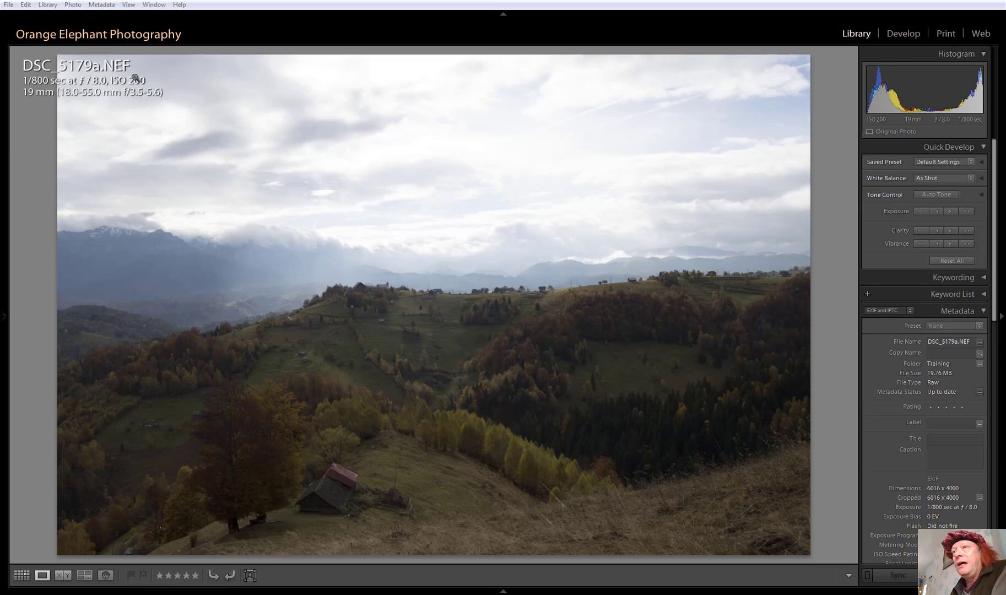
Step: Show the photo's focus points with the Show Focus Points plug-in and close the plug-in window after viewing them
{"action": "left_click", "coordinate": [46, 5]}
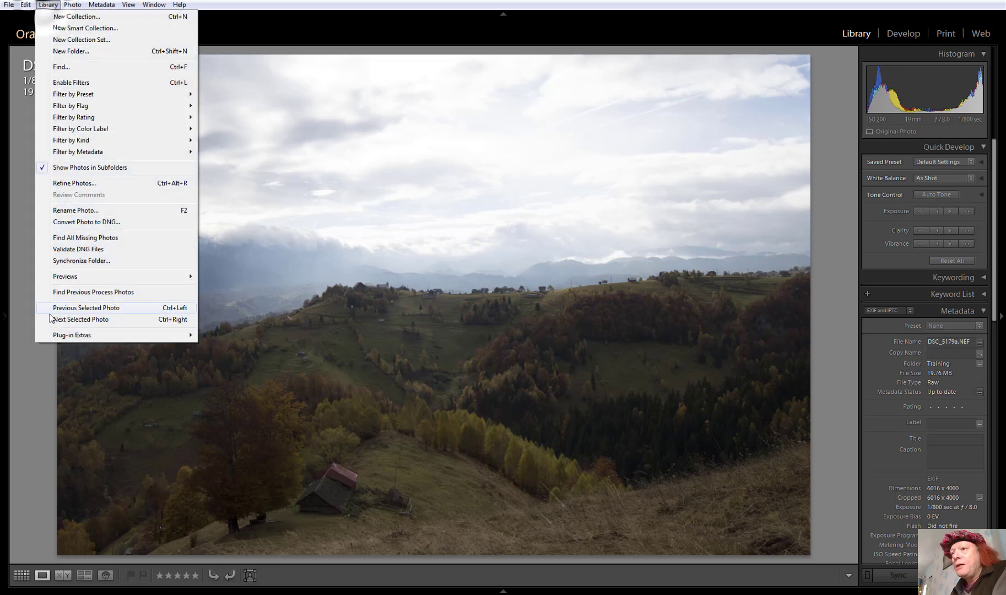
{"action": "mouse_move", "coordinate": [92, 338]}
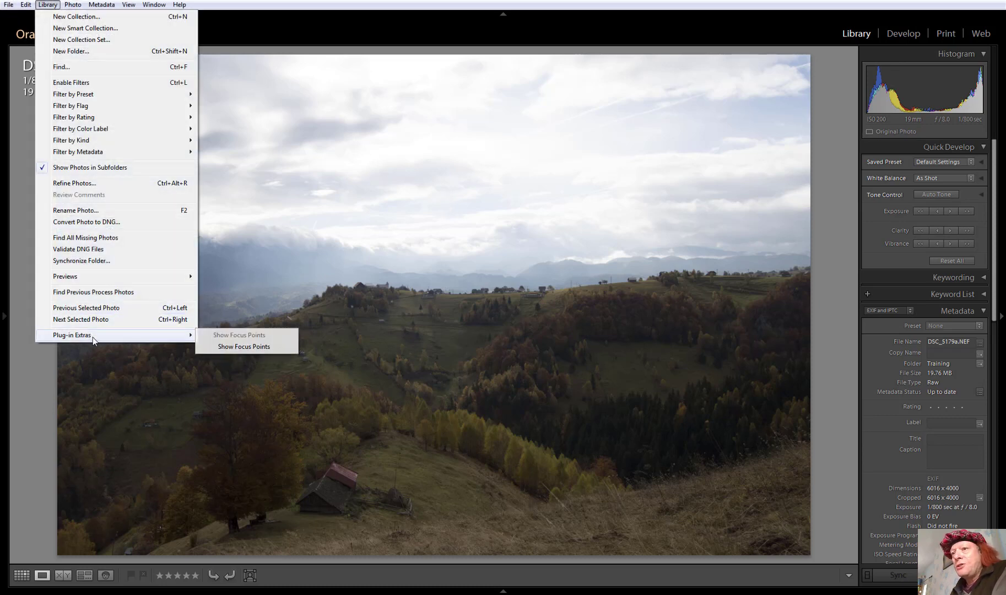
{"action": "left_click", "coordinate": [230, 348]}
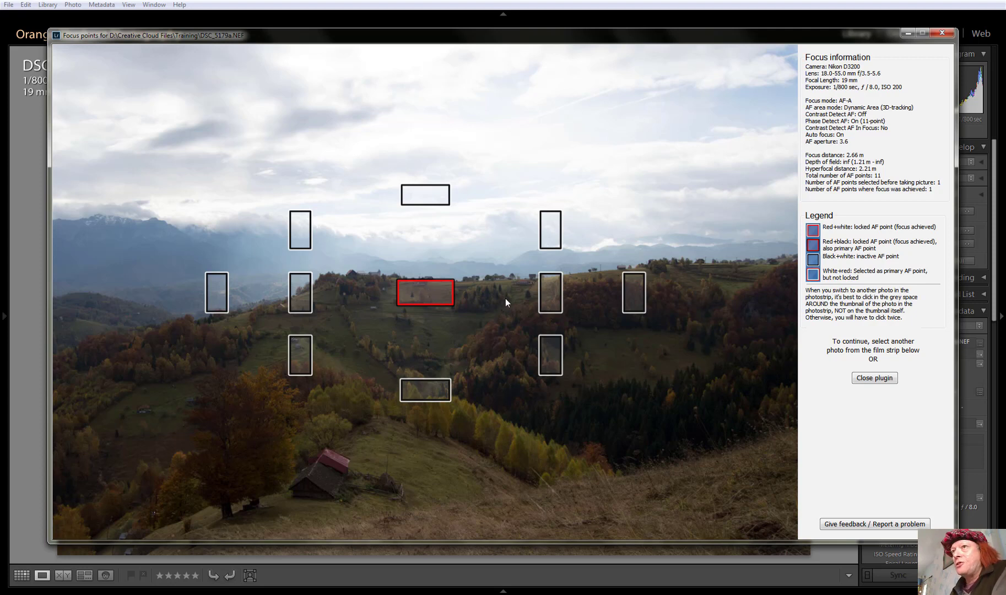
{"action": "left_click", "coordinate": [942, 33]}
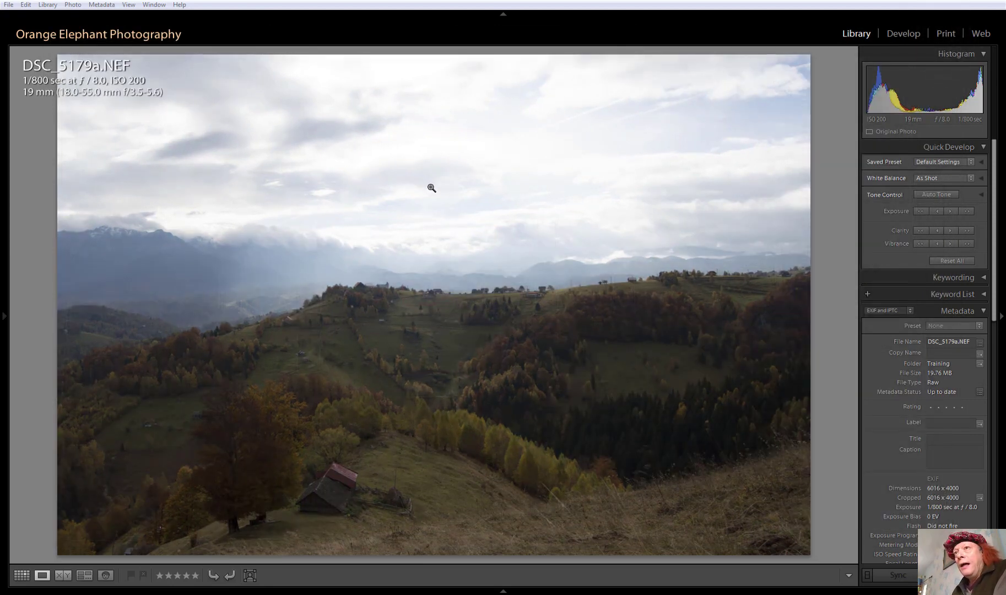
Step: Open the photo in the Develop module and aim the Detail preview at the barn's red roof
{"action": "left_click", "coordinate": [904, 33]}
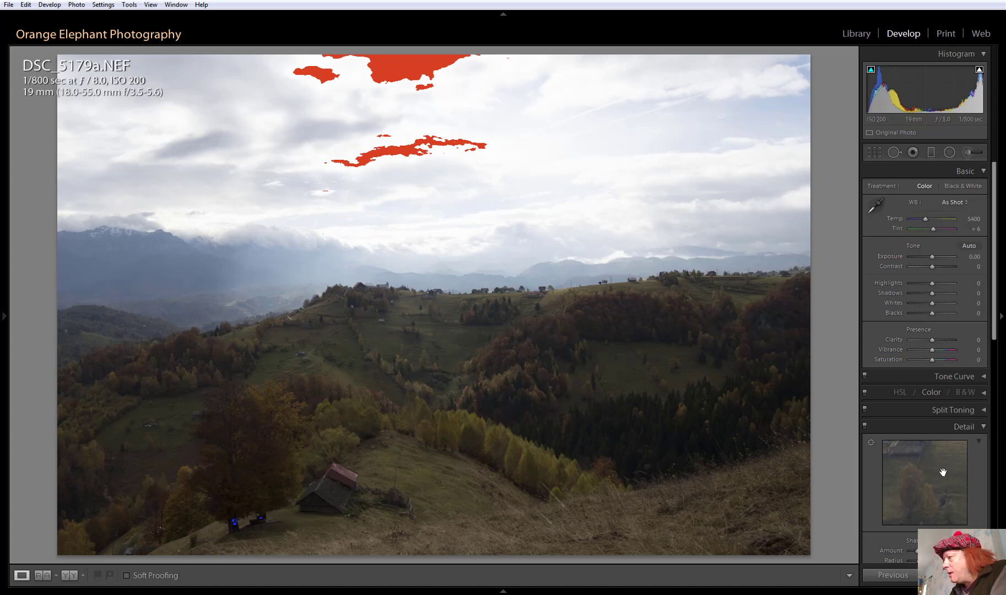
{"action": "left_click", "coordinate": [928, 479]}
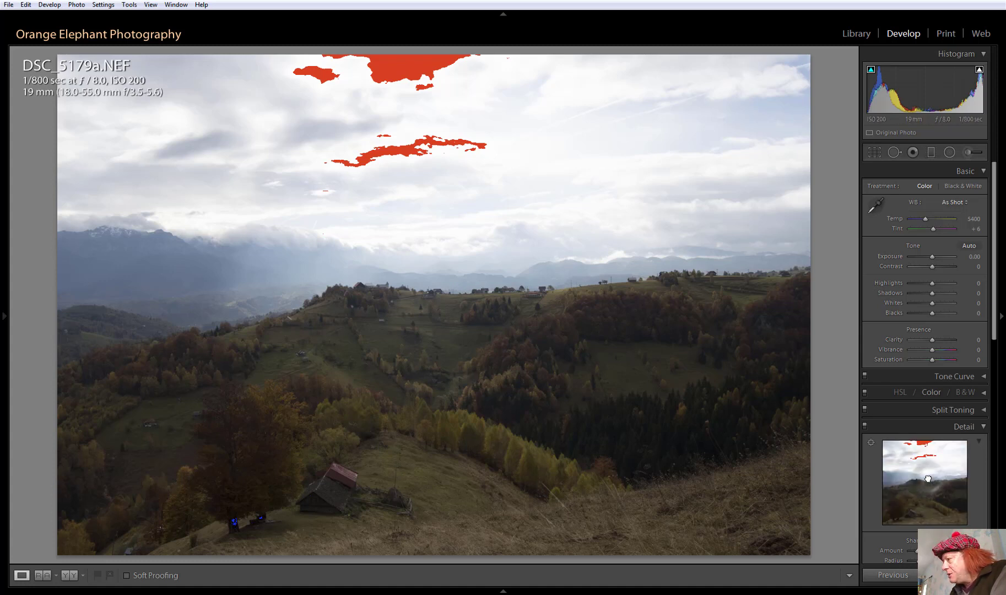
{"action": "left_click", "coordinate": [912, 515]}
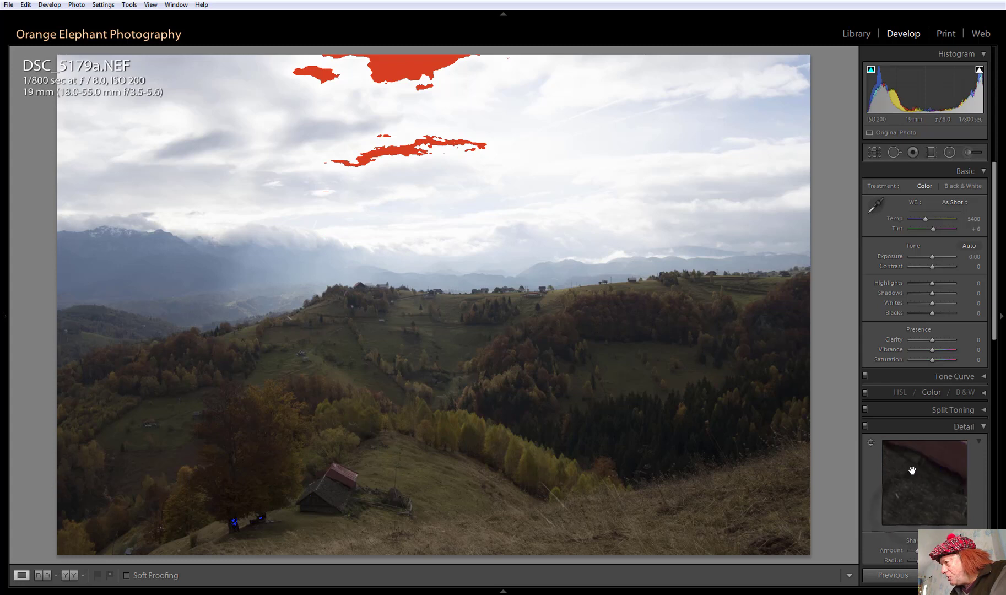
{"action": "left_click_drag", "start_coordinate": [912, 470], "coordinate": [931, 488]}
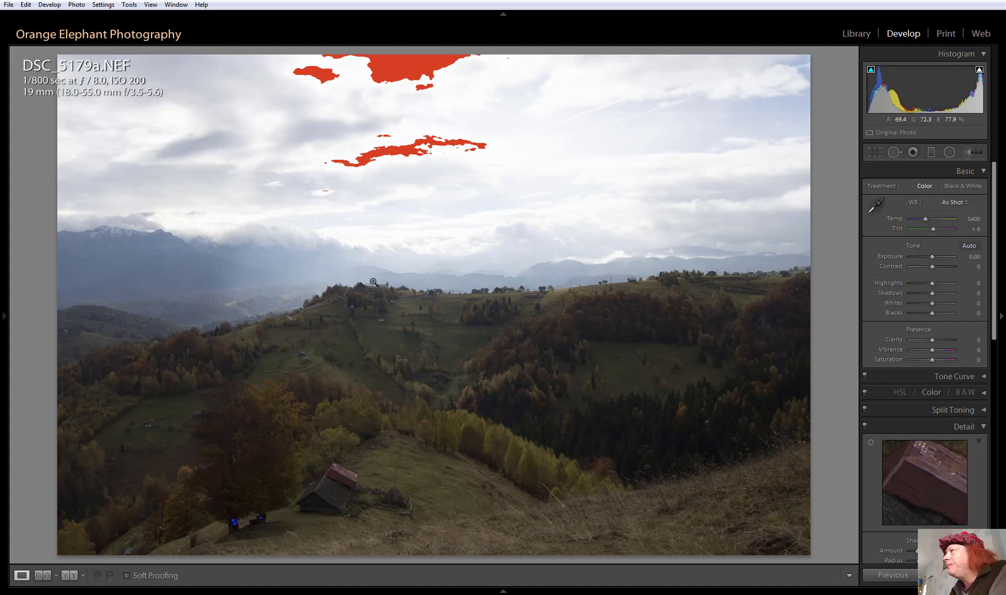
Step: Crop a narrow strip off the photo's lower foreground and a wider strip off the upper sky, keeping the full width
{"action": "left_click", "coordinate": [874, 153]}
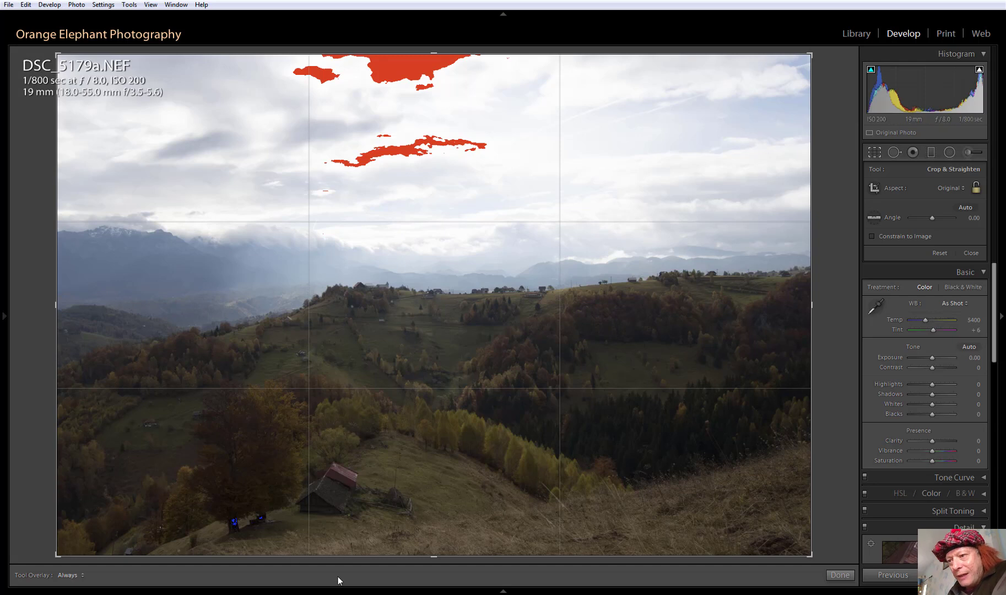
{"action": "left_click_drag", "start_coordinate": [402, 556], "coordinate": [406, 547]}
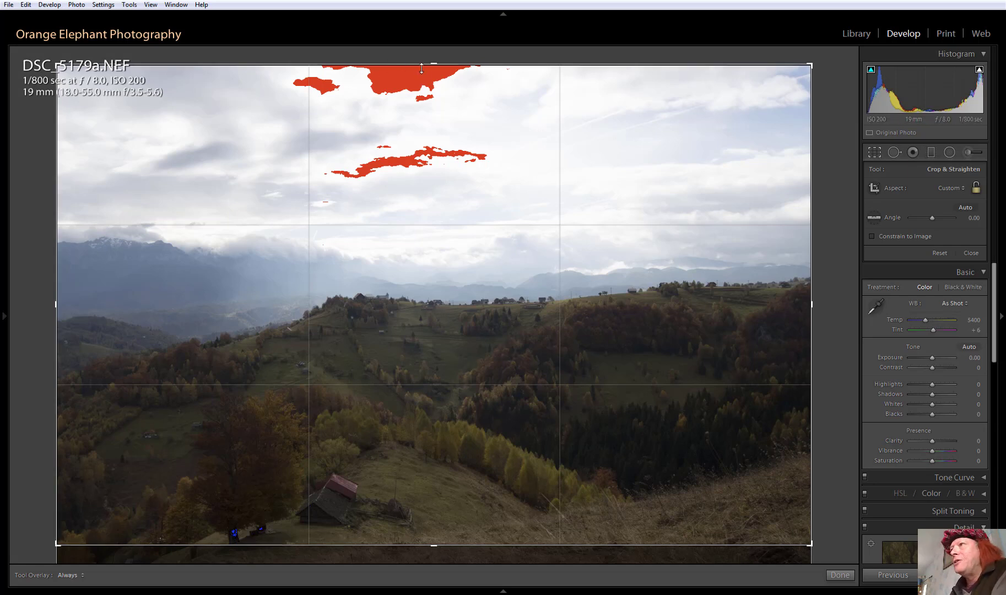
{"action": "left_click_drag", "start_coordinate": [435, 65], "coordinate": [432, 105]}
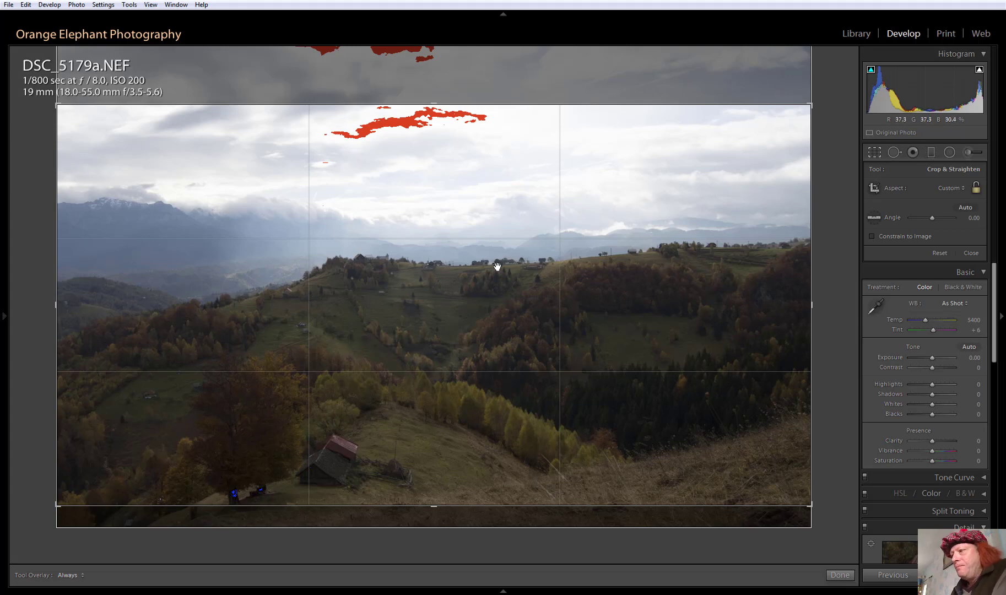
{"action": "left_click", "coordinate": [840, 575]}
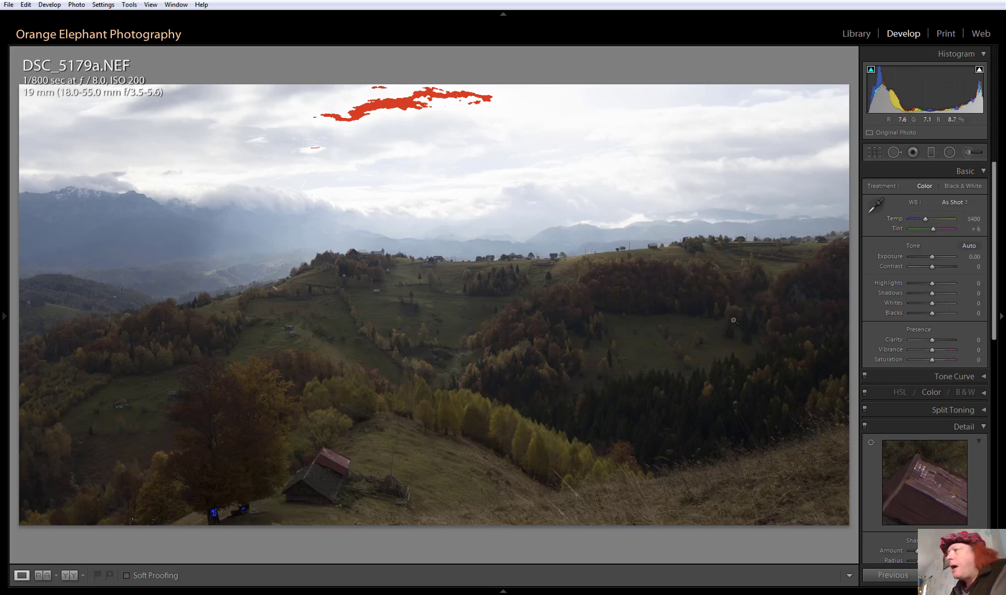
Step: Set global Contrast to +10, Shadows +14, Clarity +17, Vibrance +18 and Saturation +14, and compare before and after side by side
{"action": "left_click_drag", "start_coordinate": [962, 269], "coordinate": [969, 269]}
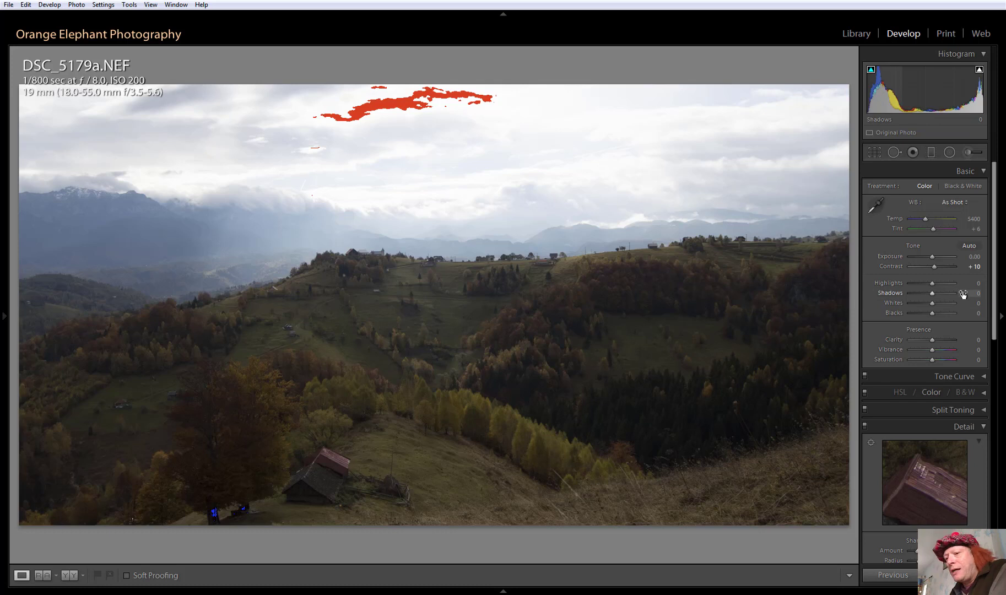
{"action": "left_click_drag", "start_coordinate": [963, 295], "coordinate": [970, 294]}
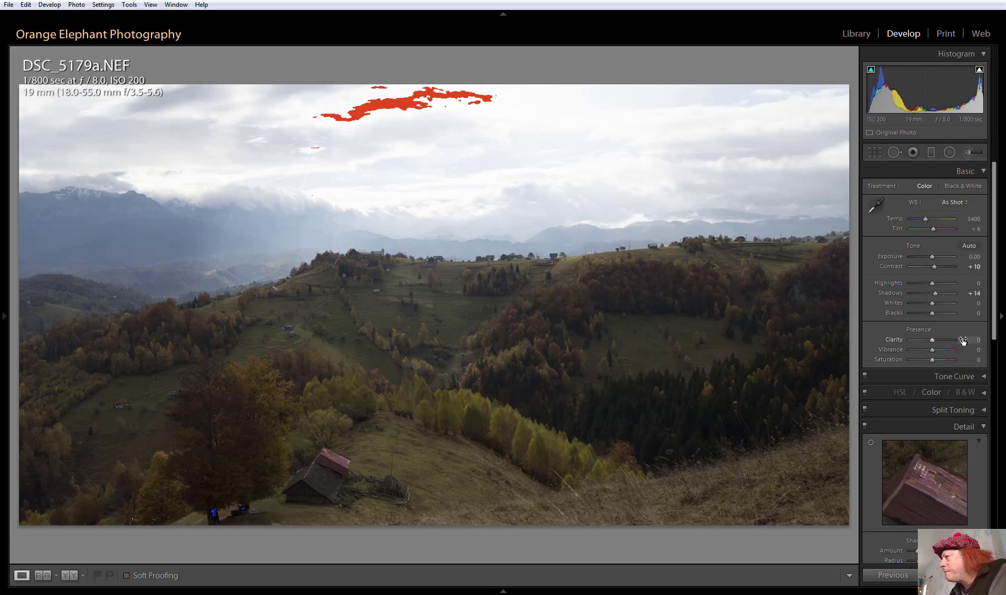
{"action": "left_click_drag", "start_coordinate": [962, 340], "coordinate": [972, 341]}
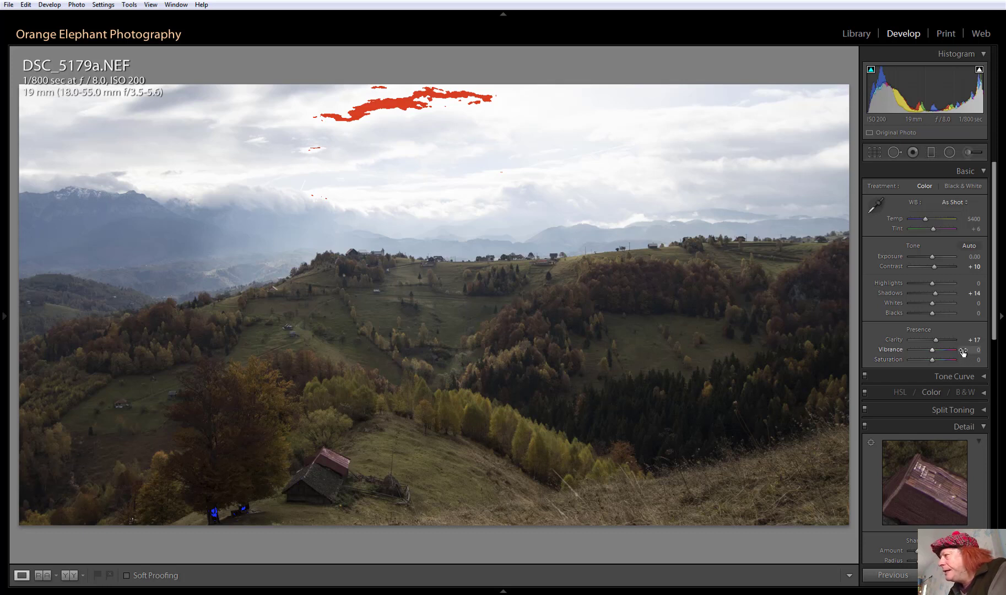
{"action": "left_click_drag", "start_coordinate": [962, 349], "coordinate": [973, 347]}
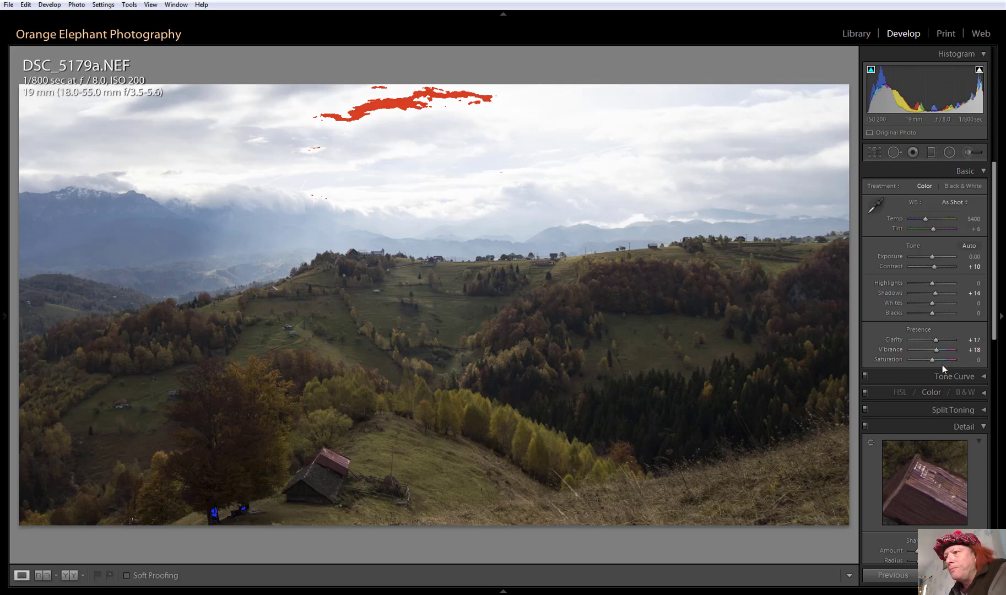
{"action": "left_click_drag", "start_coordinate": [969, 360], "coordinate": [982, 360]}
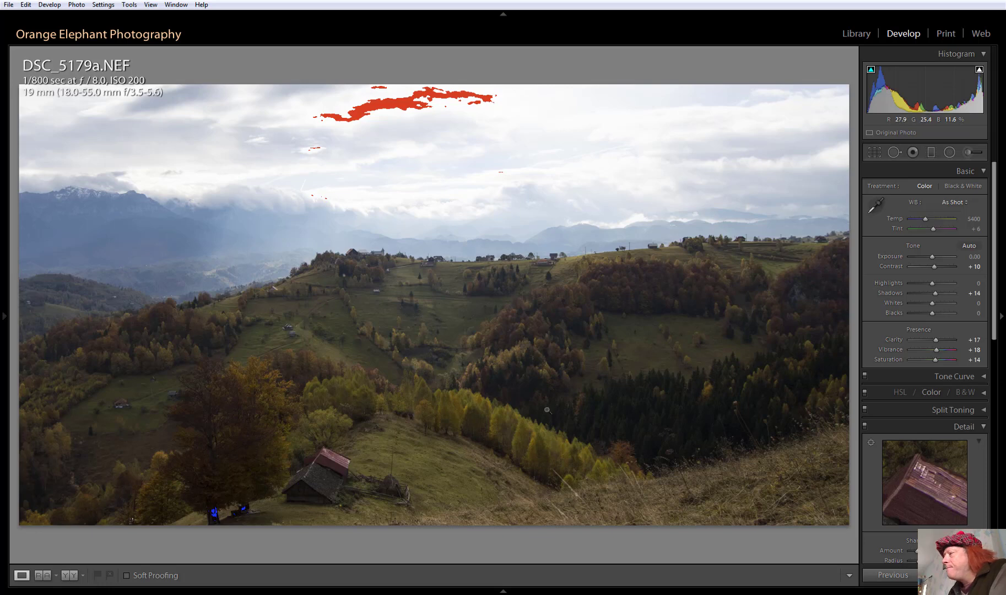
{"action": "left_click", "coordinate": [69, 576]}
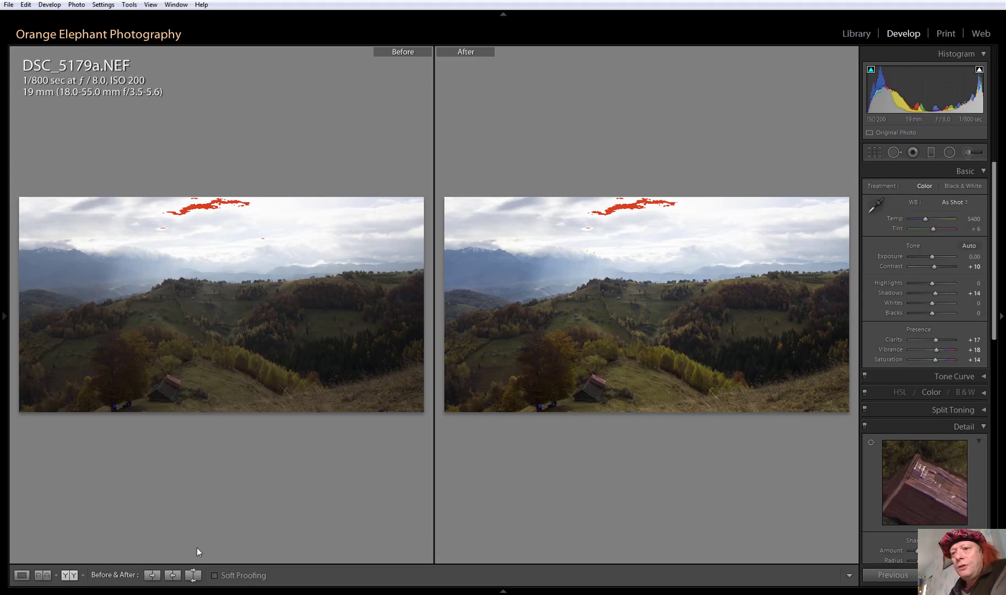
{"action": "left_click", "coordinate": [22, 575]}
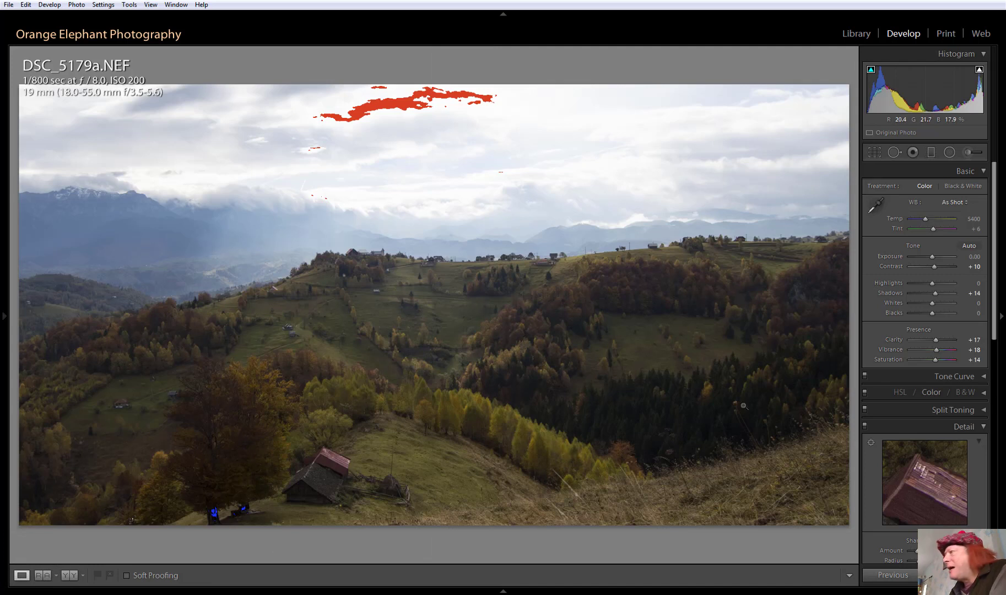
Step: Add a slightly tilted graduated filter from the sky down to the hill ridge and set its Exposure to -1.50
{"action": "left_click", "coordinate": [933, 153]}
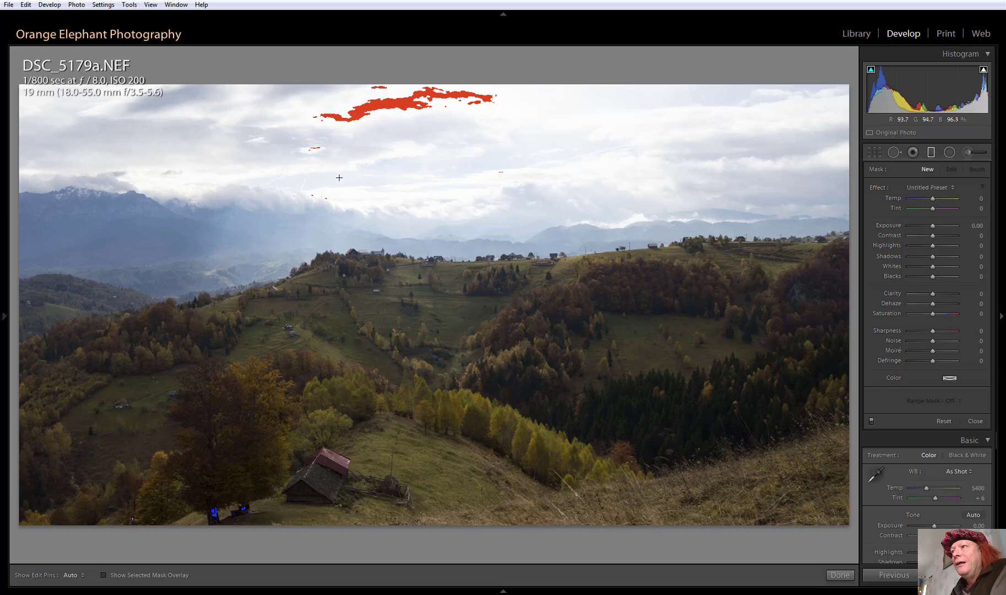
{"action": "left_click_drag", "start_coordinate": [338, 177], "coordinate": [352, 287]}
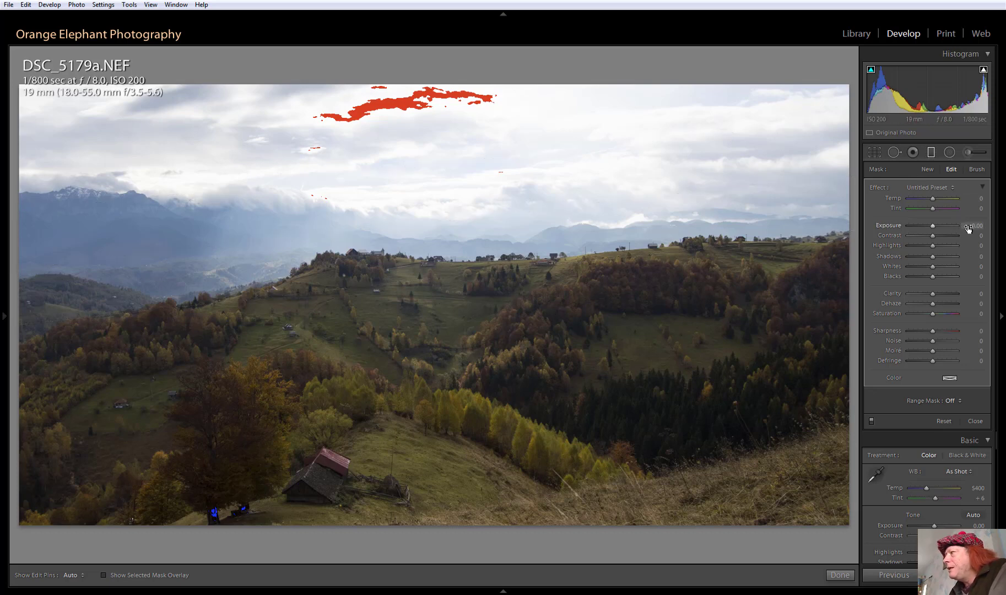
{"action": "left_click_drag", "start_coordinate": [968, 226], "coordinate": [936, 226]}
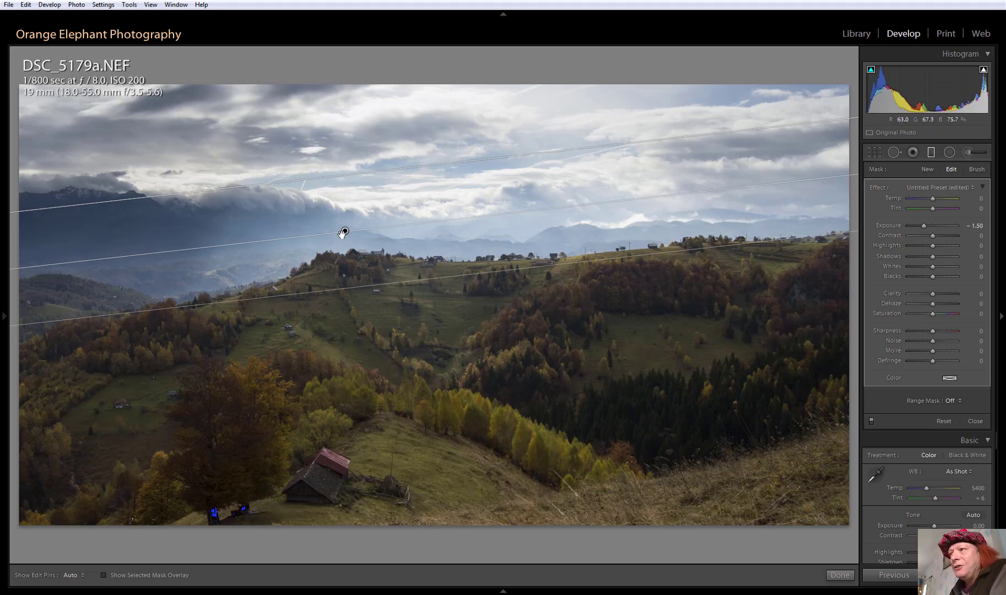
{"action": "mouse_move", "coordinate": [346, 232]}
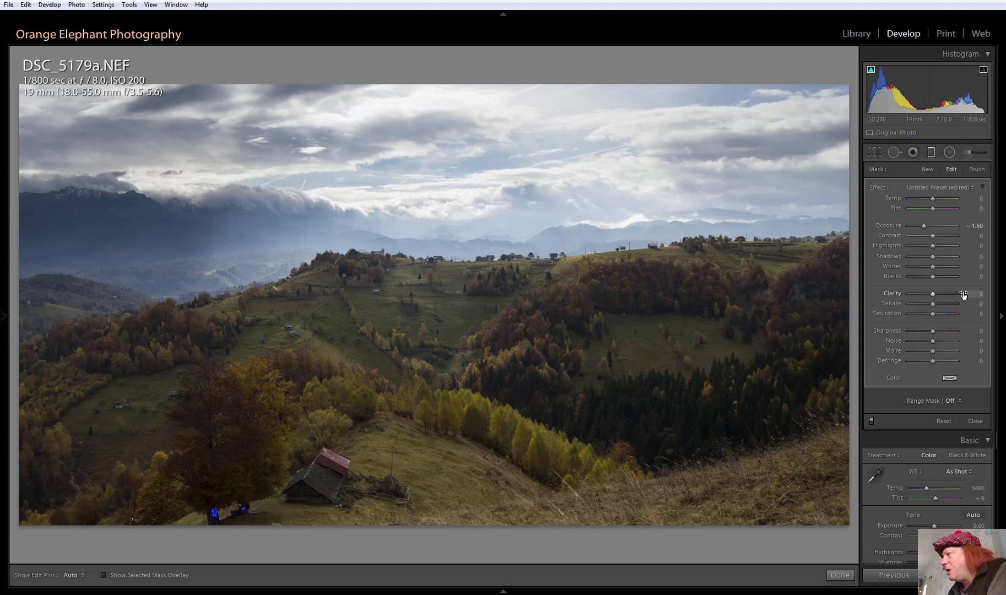
Step: Set the sky filter's Clarity to 19 and Dehaze to 25, and toggle the filter off and on to compare
{"action": "left_click_drag", "start_coordinate": [964, 294], "coordinate": [974, 295]}
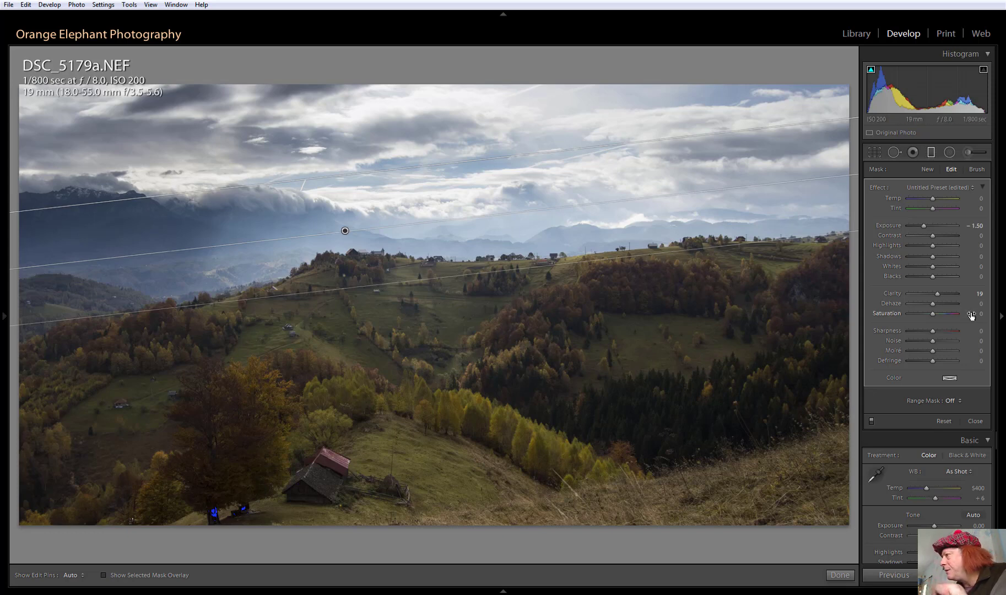
{"action": "mouse_move", "coordinate": [967, 306]}
{"action": "left_mouse_down"}
{"action": "mouse_move", "coordinate": [966, 299]}
{"action": "mouse_move", "coordinate": [981, 303]}
{"action": "left_mouse_up"}
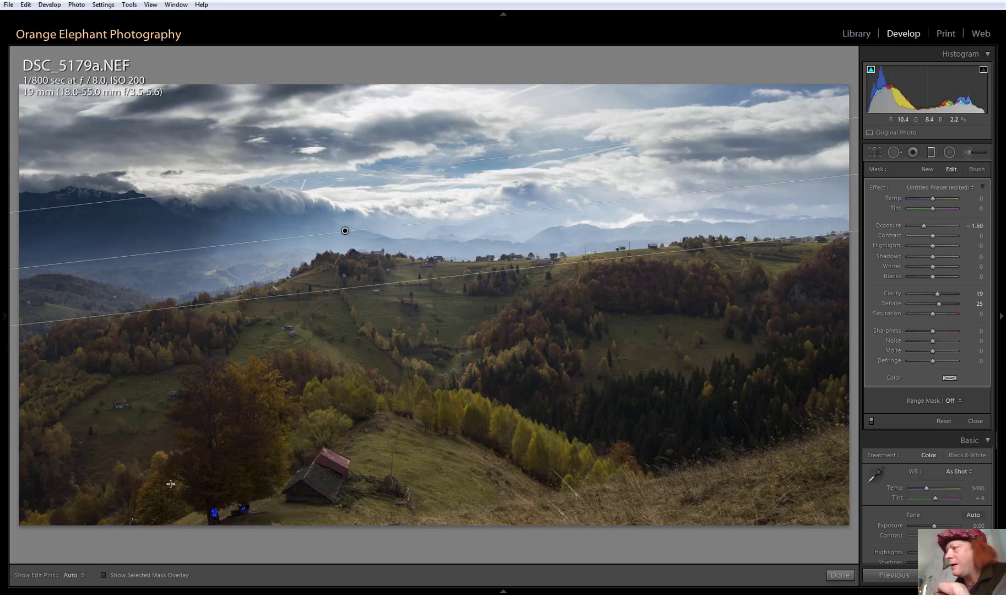
{"action": "left_click", "coordinate": [871, 422]}
{"action": "left_click", "coordinate": [872, 422]}
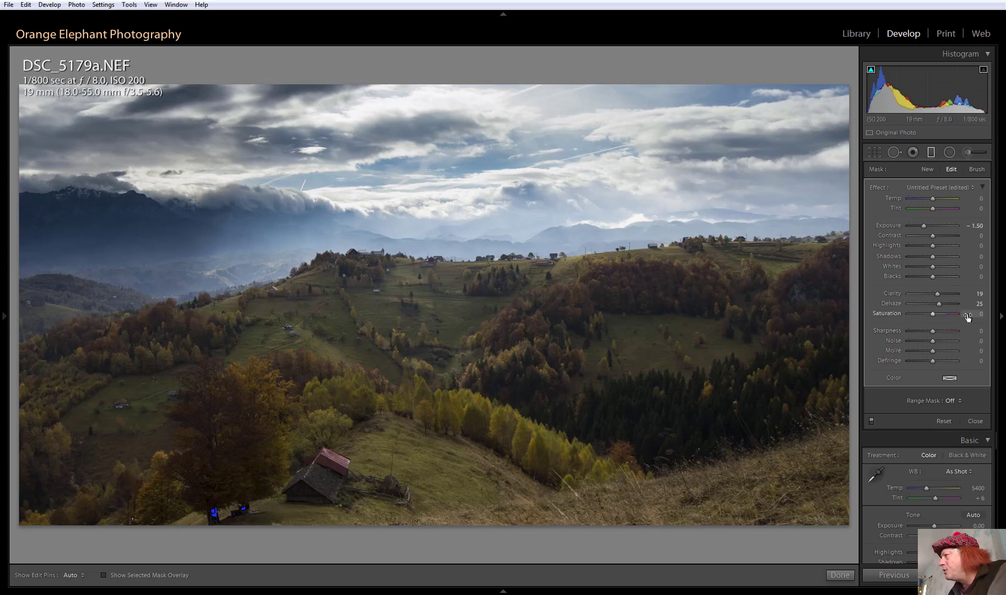
Step: Set the sky filter's Saturation to 47, toggle it to check the effect, and compare the photo before and after
{"action": "left_click_drag", "start_coordinate": [968, 317], "coordinate": [983, 317]}
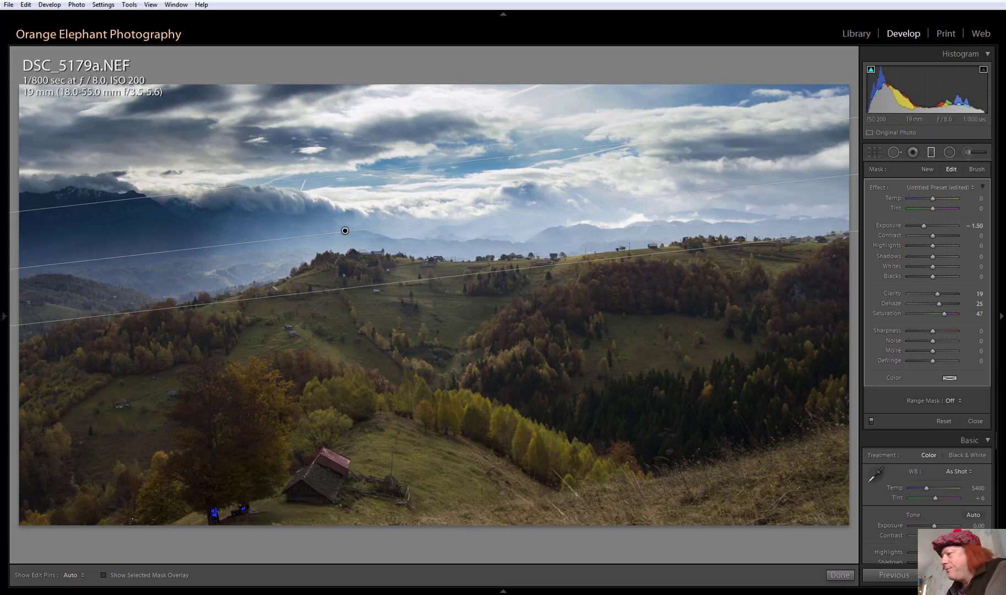
{"action": "left_click", "coordinate": [871, 421]}
{"action": "left_click", "coordinate": [871, 421]}
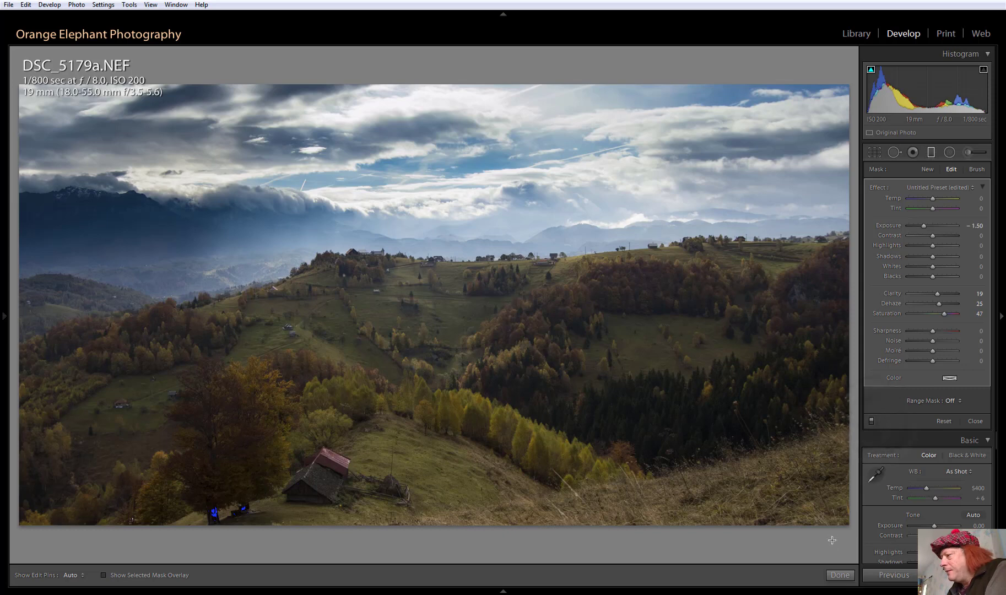
{"action": "left_click", "coordinate": [840, 574]}
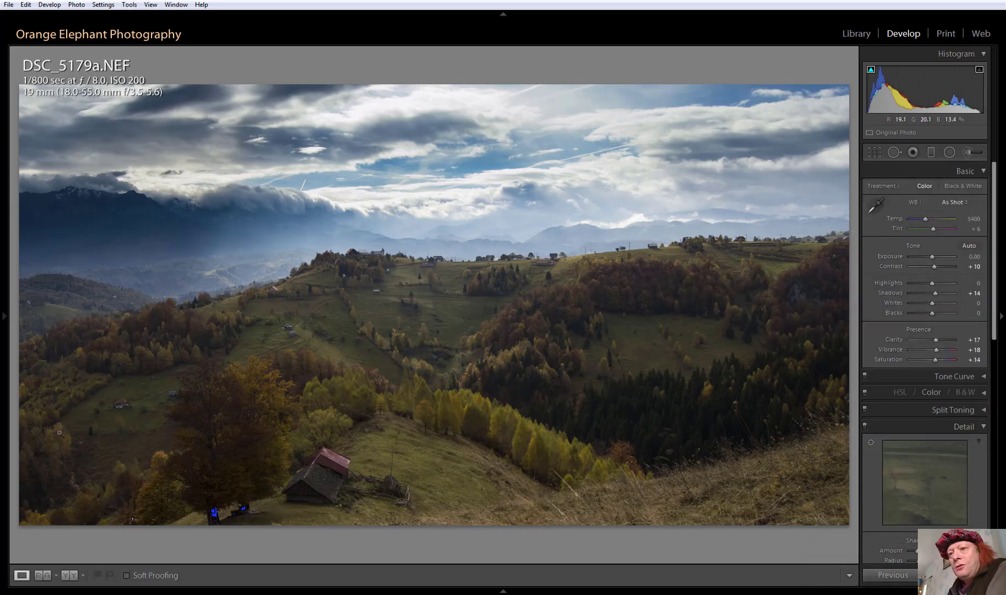
{"action": "left_click", "coordinate": [69, 575]}
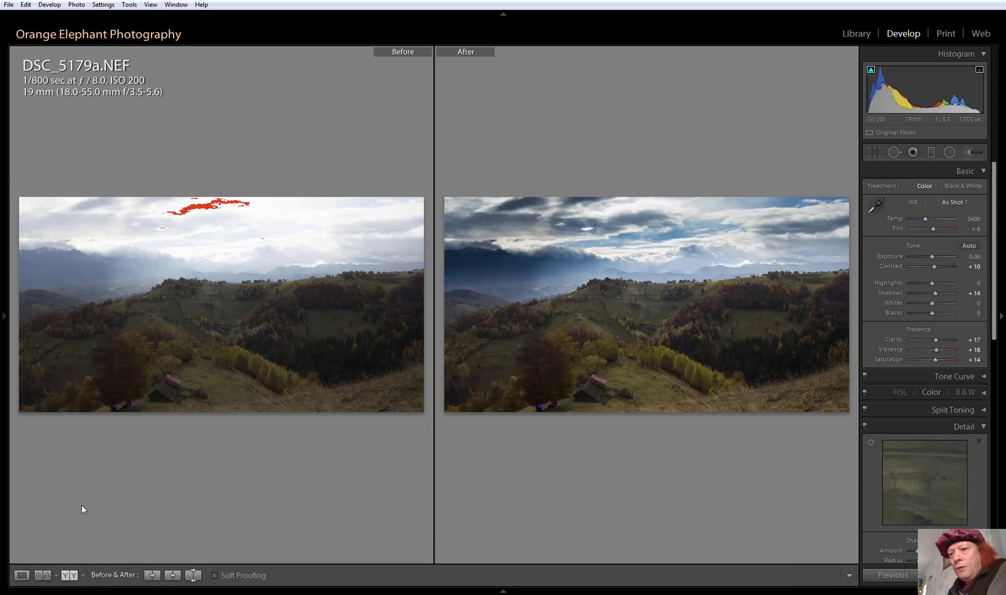
{"action": "left_click", "coordinate": [22, 575]}
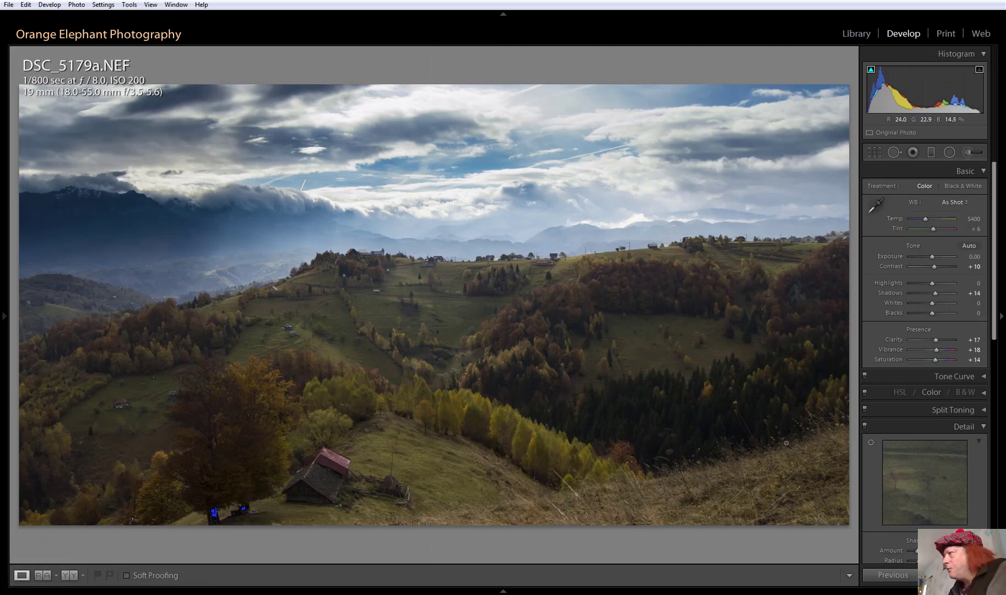
Step: Add a second graduated filter from the foreground hillside up to the horizon and set its Exposure to 0.50
{"action": "left_click", "coordinate": [931, 153]}
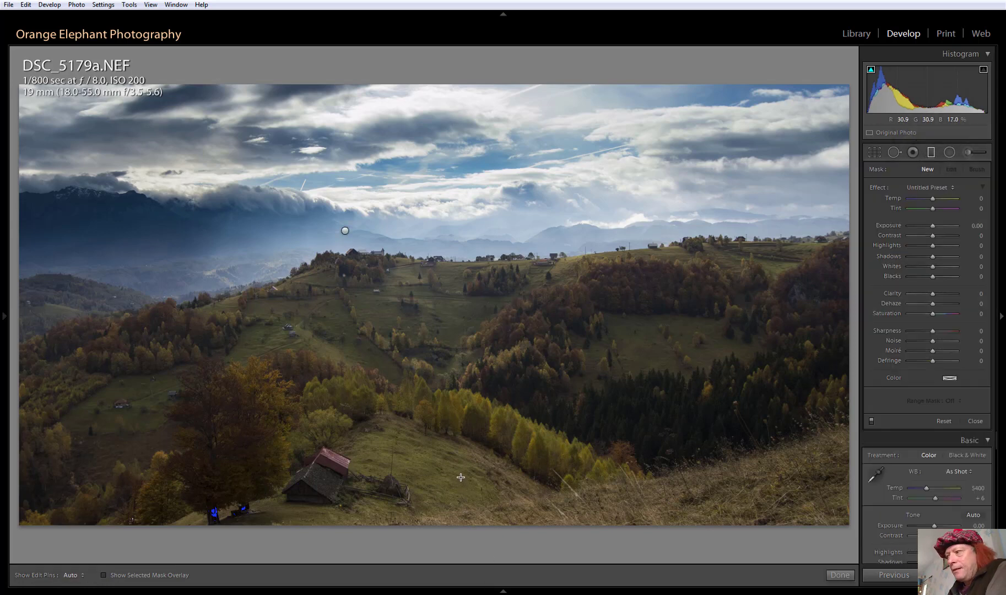
{"action": "left_click_drag", "start_coordinate": [466, 466], "coordinate": [436, 240]}
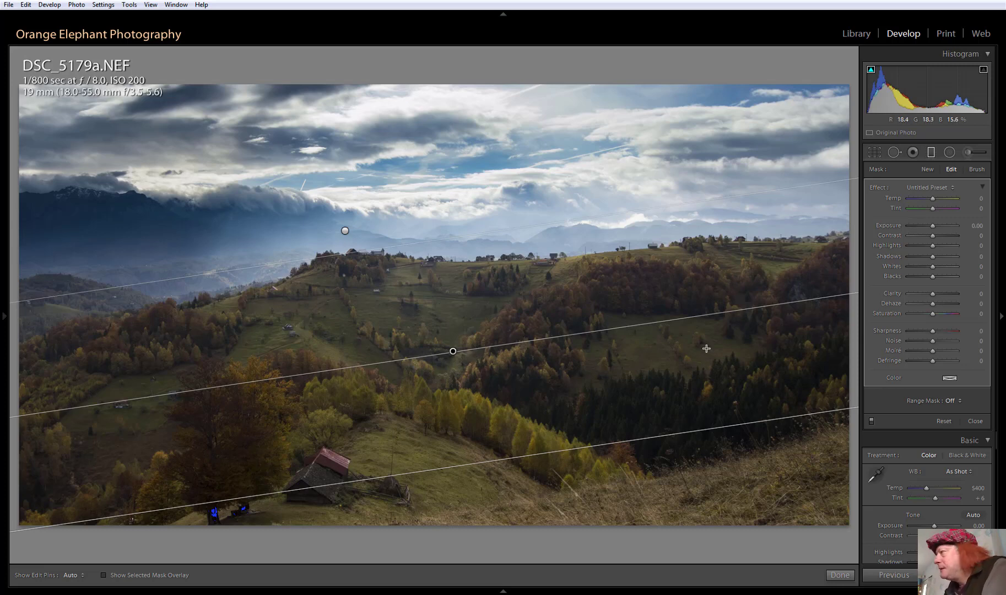
{"action": "left_click_drag", "start_coordinate": [964, 227], "coordinate": [972, 227]}
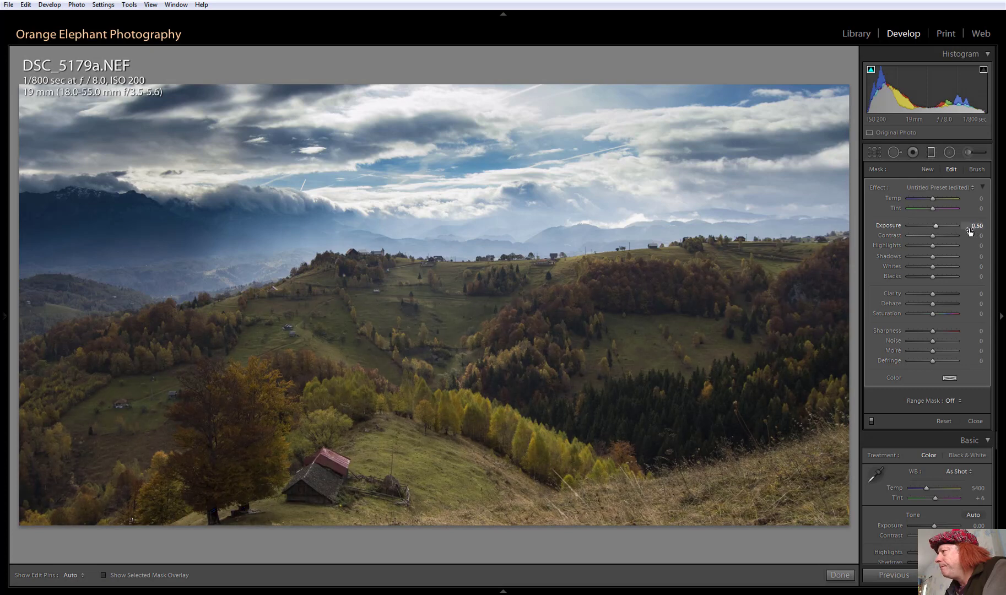
{"action": "mouse_move", "coordinate": [562, 492]}
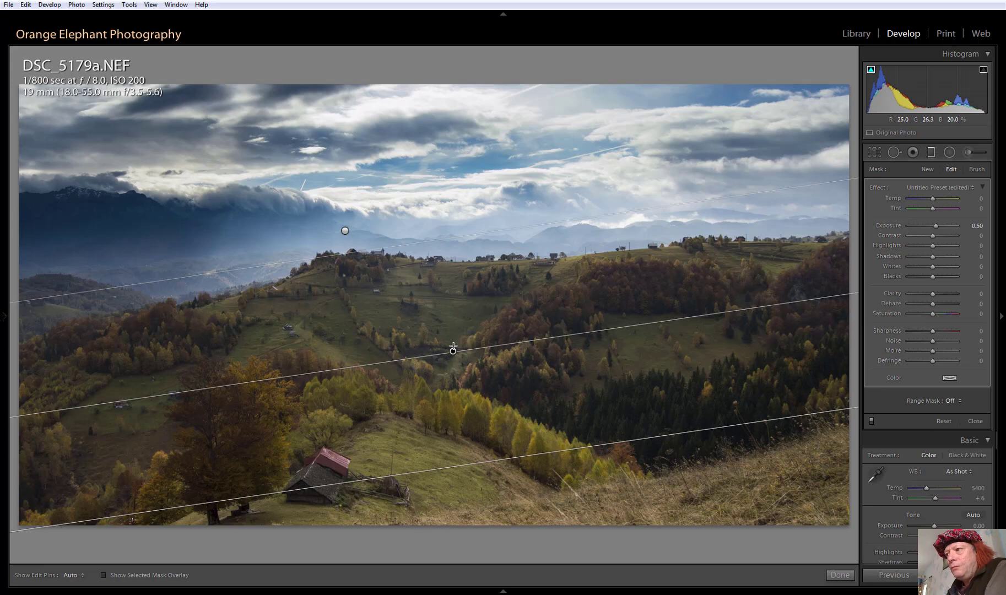
Step: Reposition the foreground graduated filter over the mid hillside and tighten its transition on both sides of the centre line
{"action": "left_click_drag", "start_coordinate": [453, 351], "coordinate": [447, 306]}
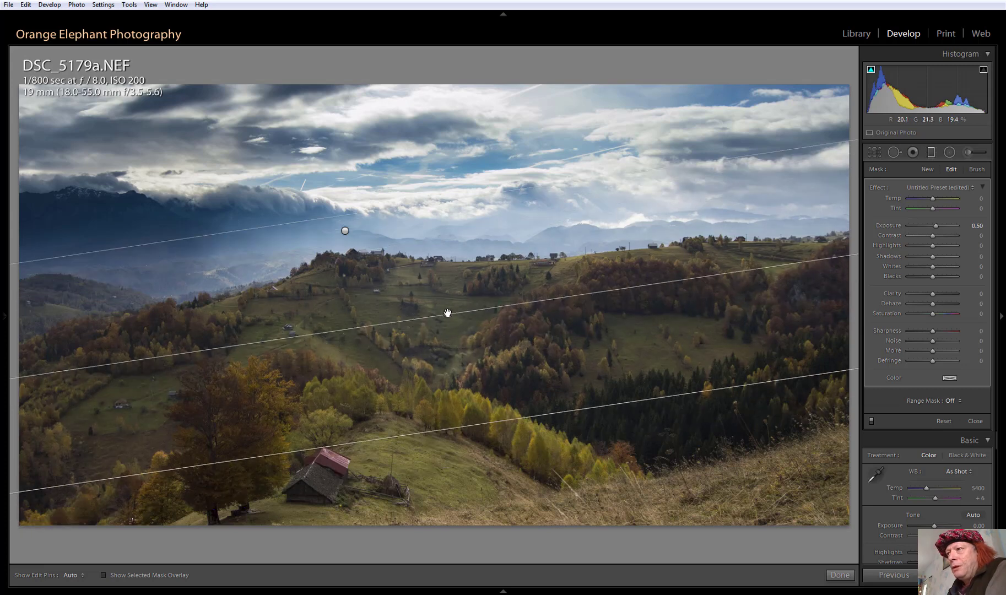
{"action": "left_click_drag", "start_coordinate": [416, 204], "coordinate": [433, 256]}
{"action": "left_click_drag", "start_coordinate": [452, 339], "coordinate": [445, 296]}
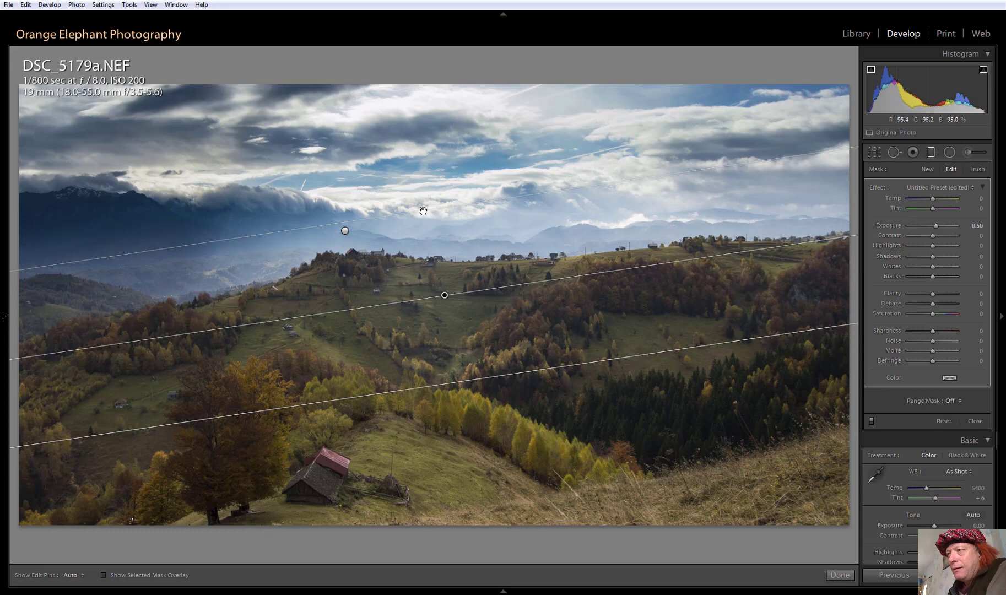
{"action": "left_click_drag", "start_coordinate": [420, 209], "coordinate": [435, 251]}
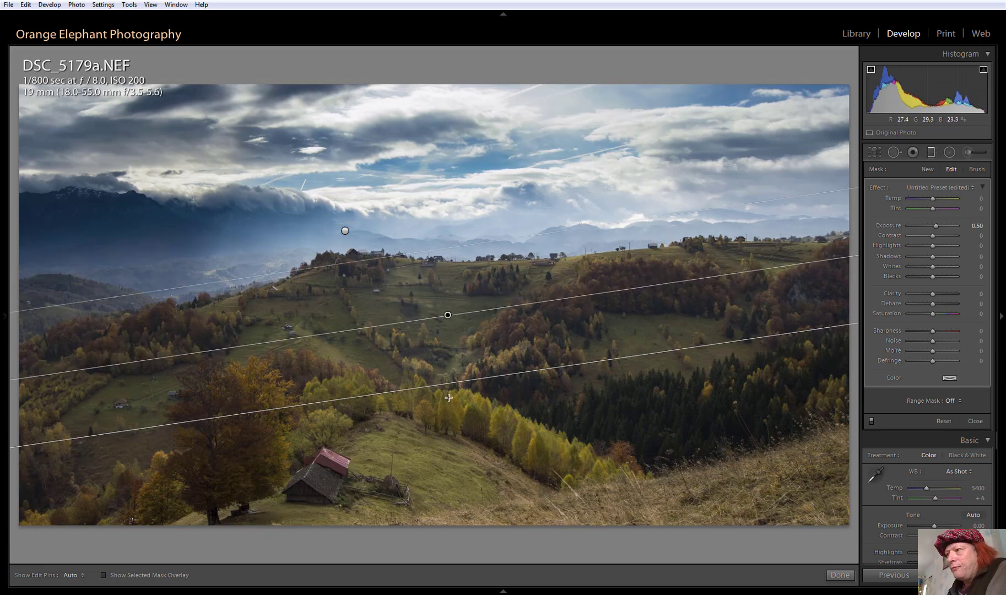
{"action": "mouse_move", "coordinate": [448, 315]}
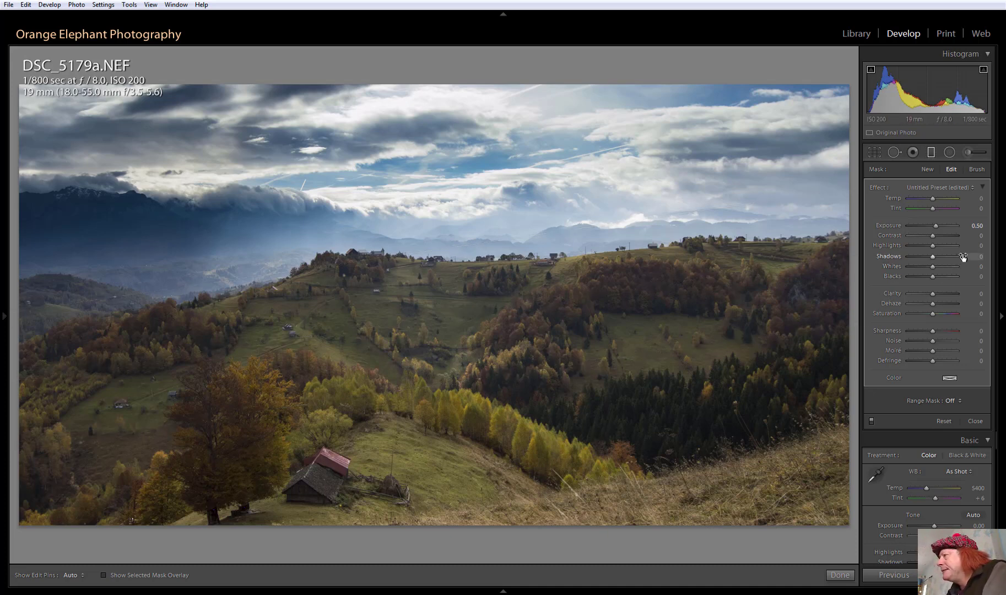
Step: Set the foreground filter's Shadows to 25, shift its lower boundary slightly upward, and toggle the graduated filters off and on to compare
{"action": "left_click_drag", "start_coordinate": [962, 256], "coordinate": [968, 256]}
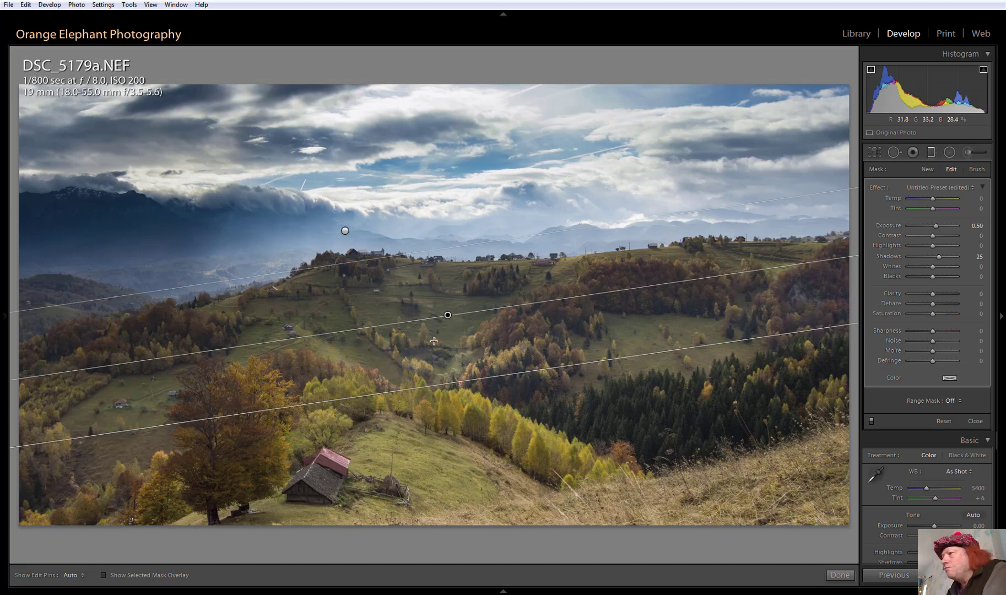
{"action": "left_click_drag", "start_coordinate": [478, 379], "coordinate": [494, 362]}
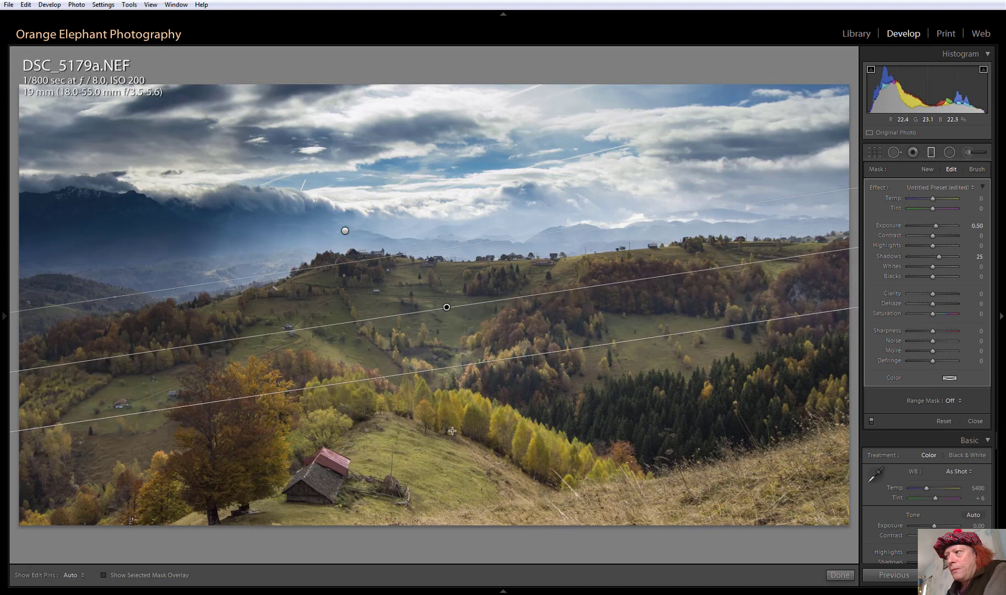
{"action": "left_click", "coordinate": [872, 421]}
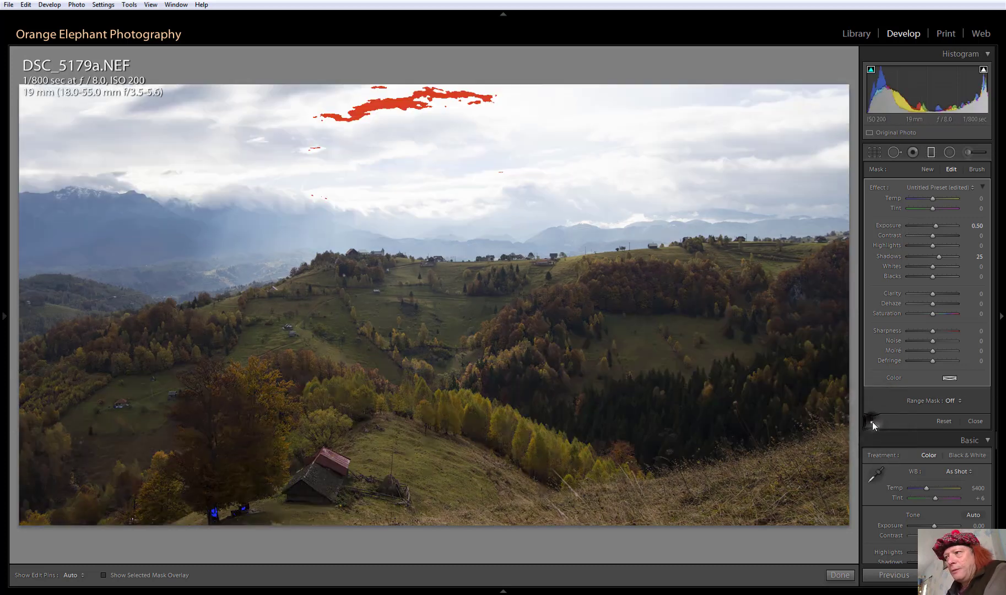
{"action": "left_click", "coordinate": [872, 422]}
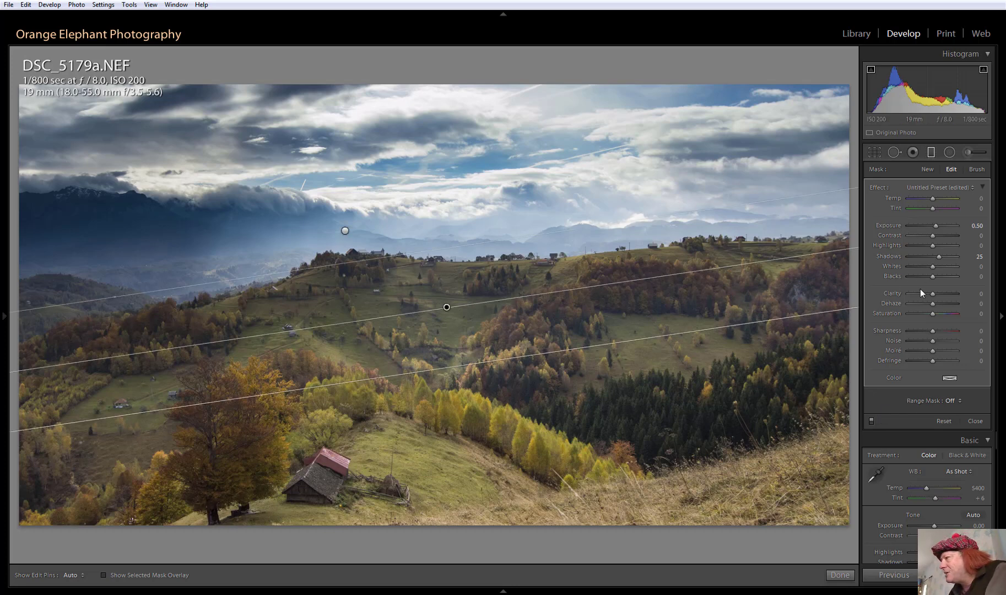
Step: Set the foreground filter's Blacks to 3, toggle the graduated filters to check the effect, and finish the filter editing
{"action": "left_click_drag", "start_coordinate": [962, 277], "coordinate": [964, 277]}
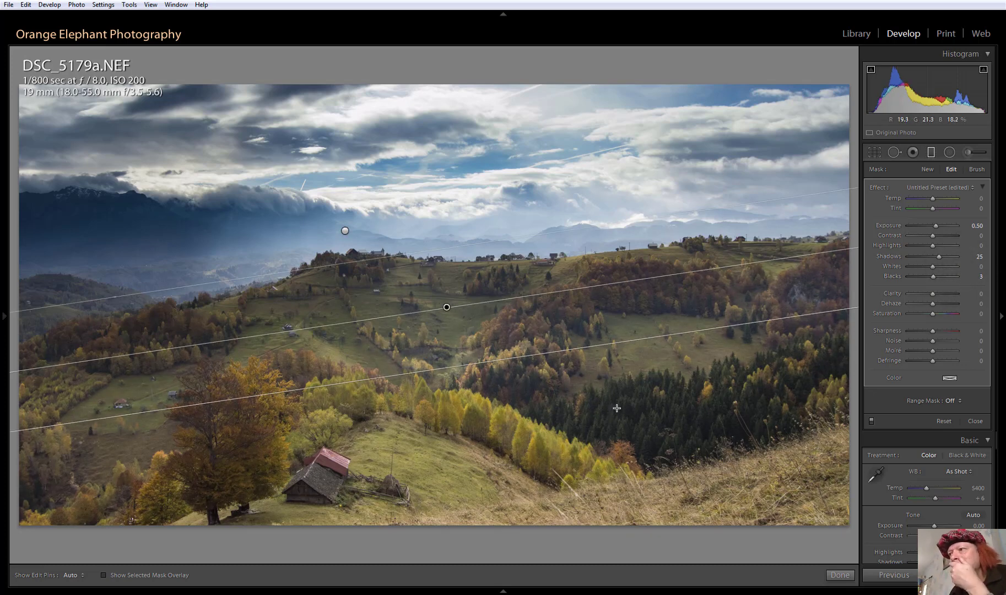
{"action": "left_click", "coordinate": [872, 421]}
{"action": "left_click", "coordinate": [871, 422]}
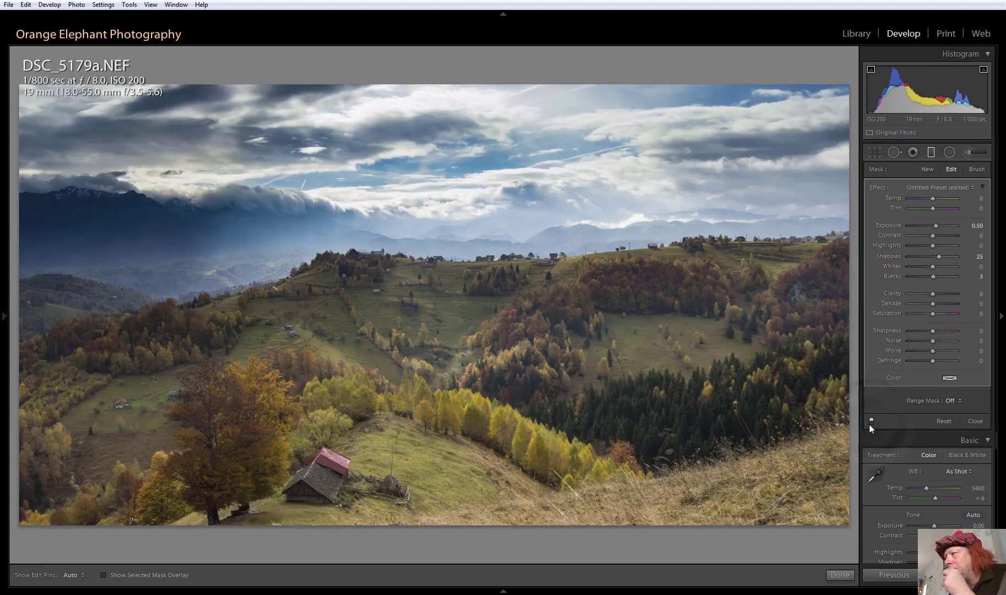
{"action": "left_click", "coordinate": [840, 575]}
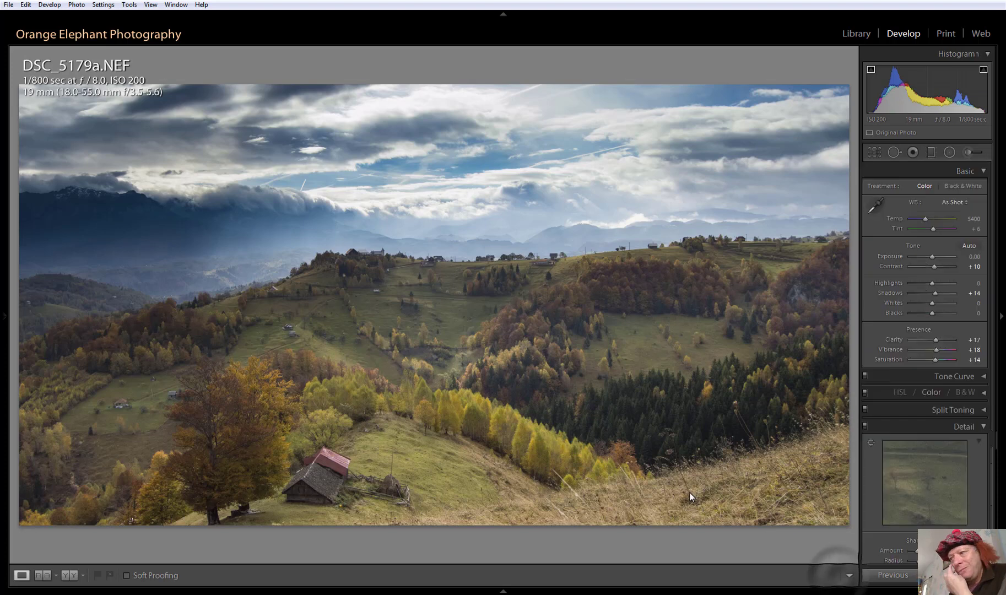
Step: Compare the photo before and after side by side, return to the single view, and inspect the cabin roof in the detail preview
{"action": "left_click", "coordinate": [67, 576]}
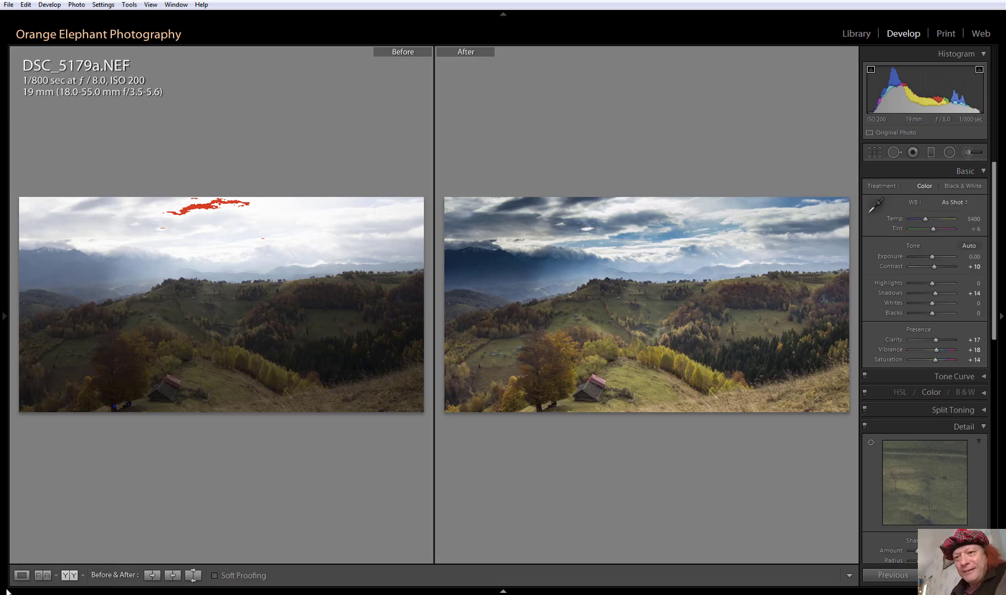
{"action": "left_click", "coordinate": [21, 576]}
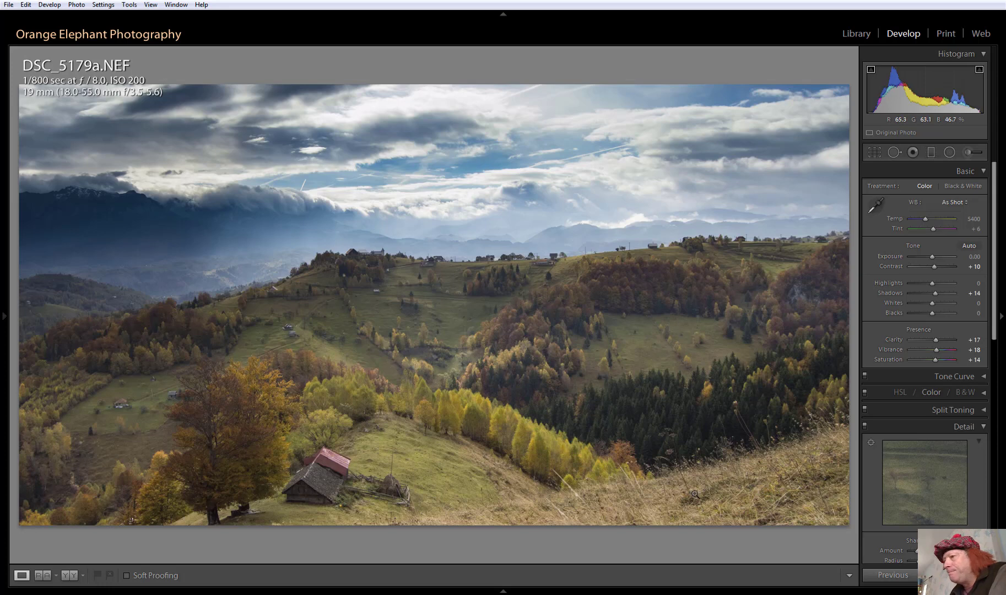
{"action": "left_click_drag", "start_coordinate": [916, 490], "coordinate": [913, 527]}
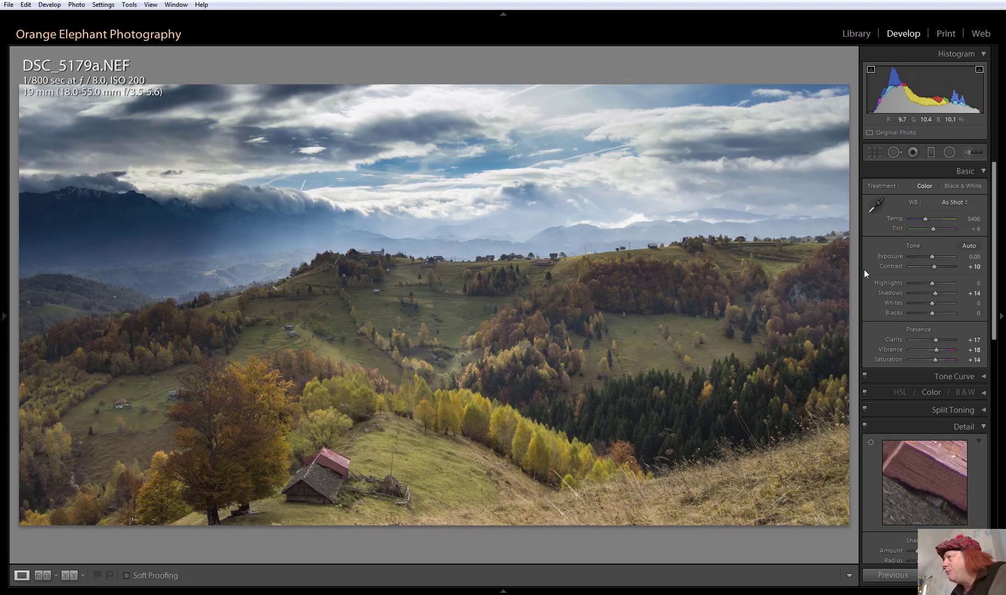
Step: Paint an Auto Mask adjustment brush over the dry grass slope in the foreground with the mask overlay shown, reducing the brush size to 6
{"action": "left_click", "coordinate": [968, 153]}
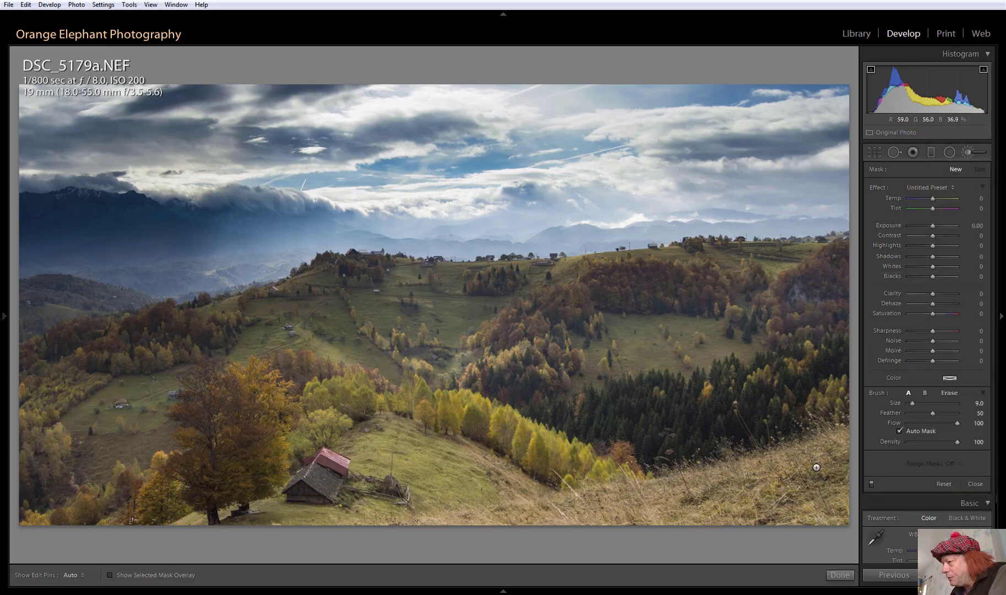
{"action": "key", "text": "h"}
{"action": "scroll", "coordinate": [800, 465], "scroll_direction": "up", "scroll_amount": 2}
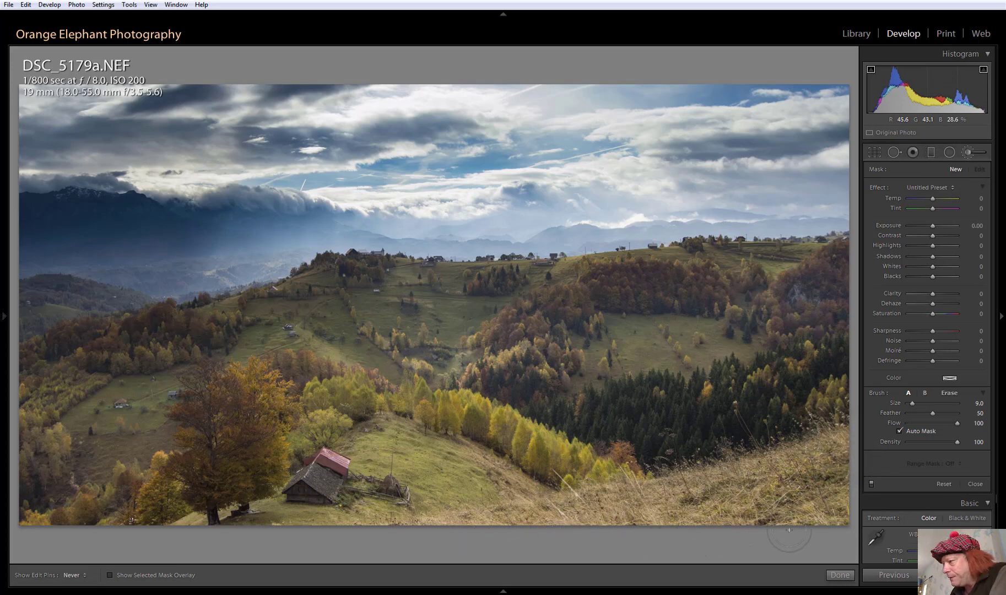
{"action": "key", "text": "h"}
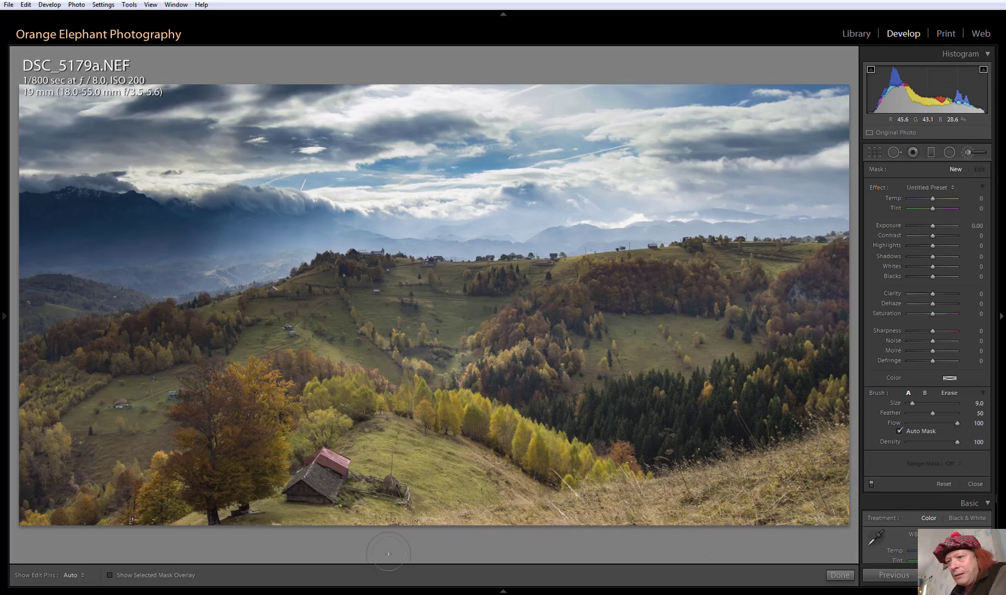
{"action": "left_click", "coordinate": [110, 575]}
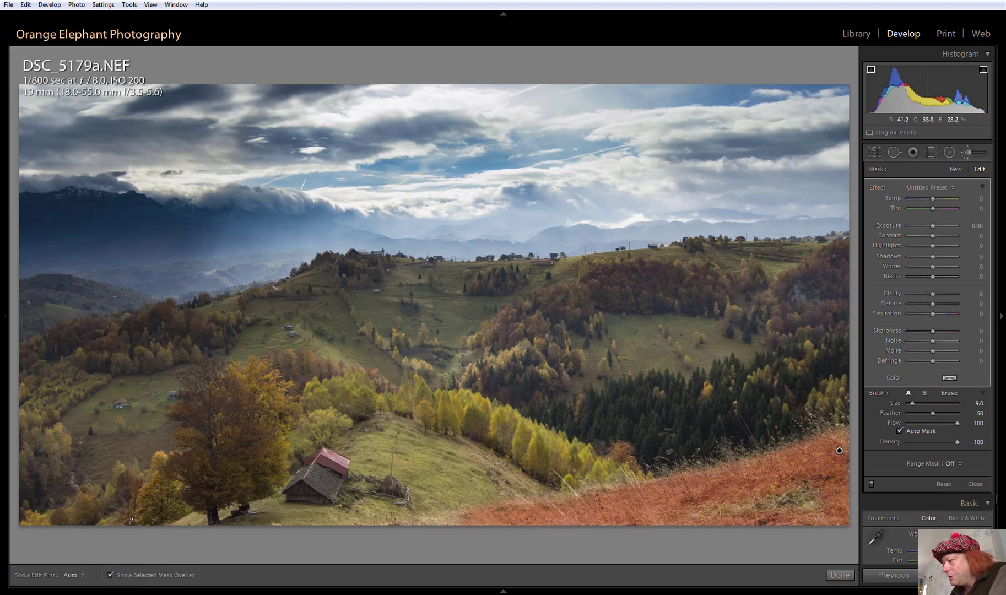
{"action": "left_click_drag", "start_coordinate": [818, 490], "coordinate": [728, 523]}
{"action": "scroll", "coordinate": [456, 531], "scroll_direction": "down", "scroll_amount": 1}
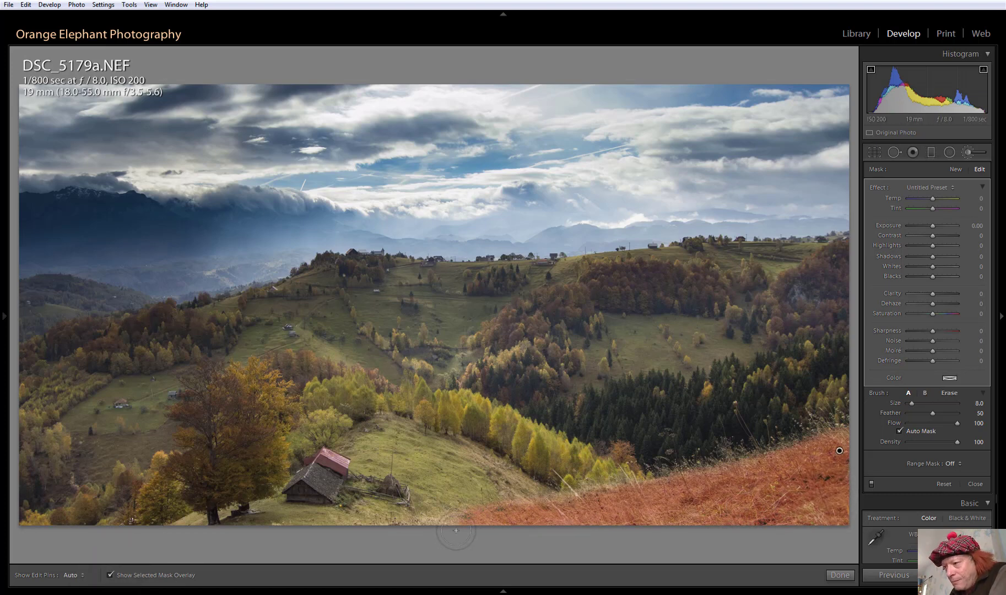
{"action": "left_click_drag", "start_coordinate": [449, 533], "coordinate": [405, 523]}
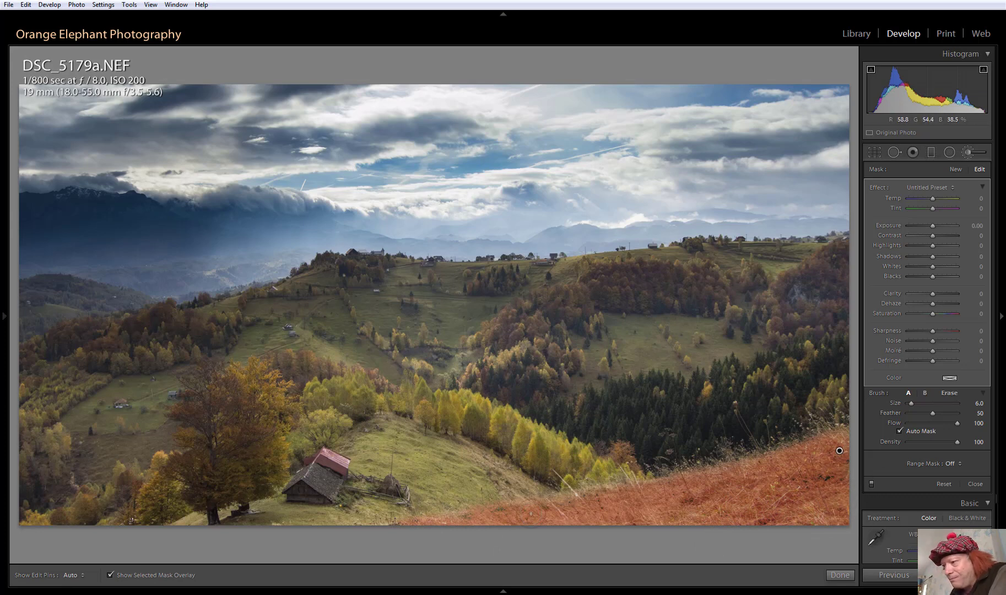
{"action": "key", "text": "h"}
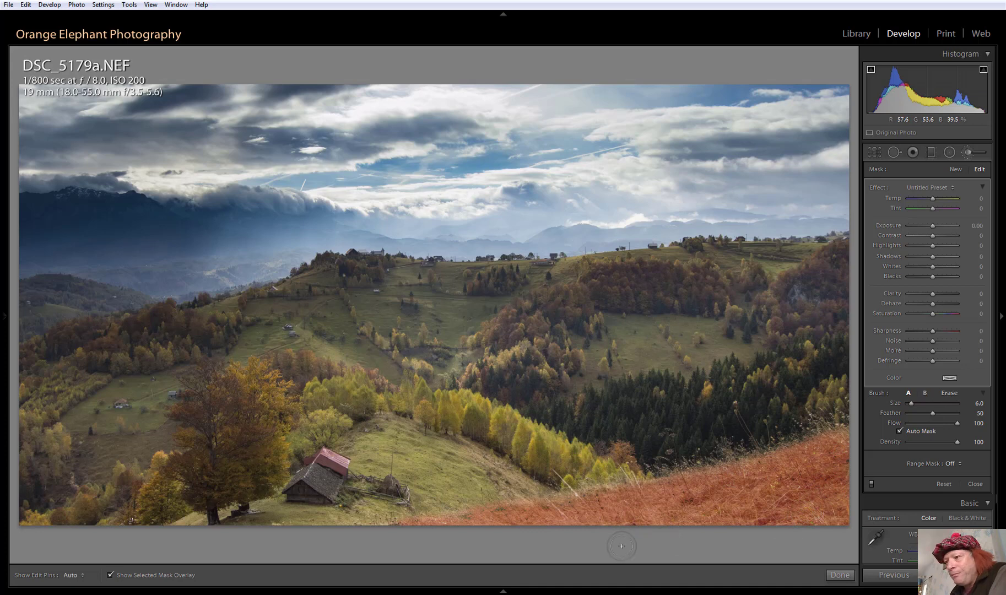
Step: Hide the mask overlay, set the grass brush's Sharpness to 70, check the effect by toggling it, and finish the brush editing
{"action": "left_click", "coordinate": [110, 575]}
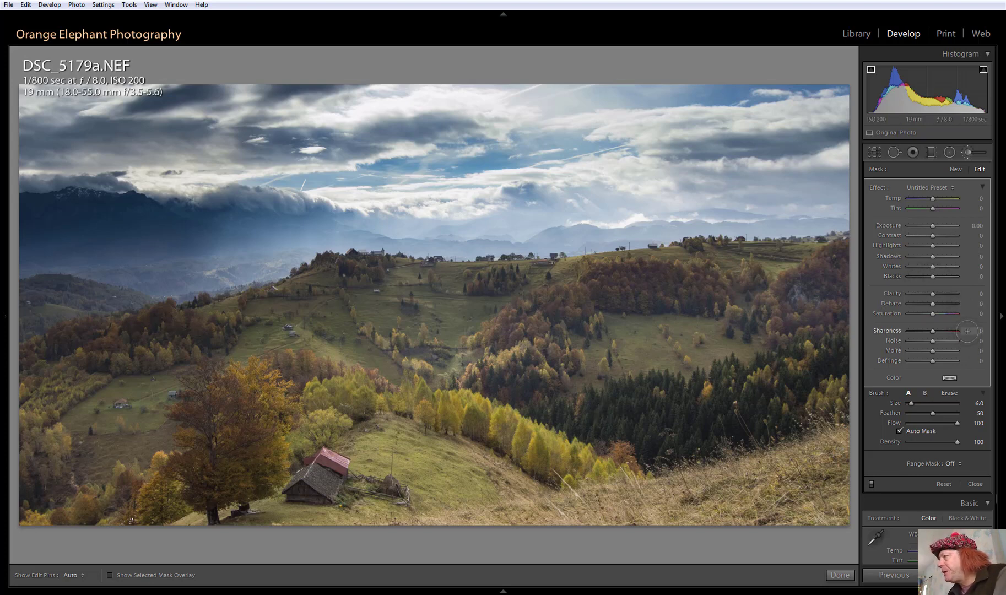
{"action": "mouse_move", "coordinate": [967, 331]}
{"action": "left_mouse_down"}
{"action": "mouse_move", "coordinate": [1002, 330]}
{"action": "mouse_move", "coordinate": [973, 330]}
{"action": "left_mouse_up"}
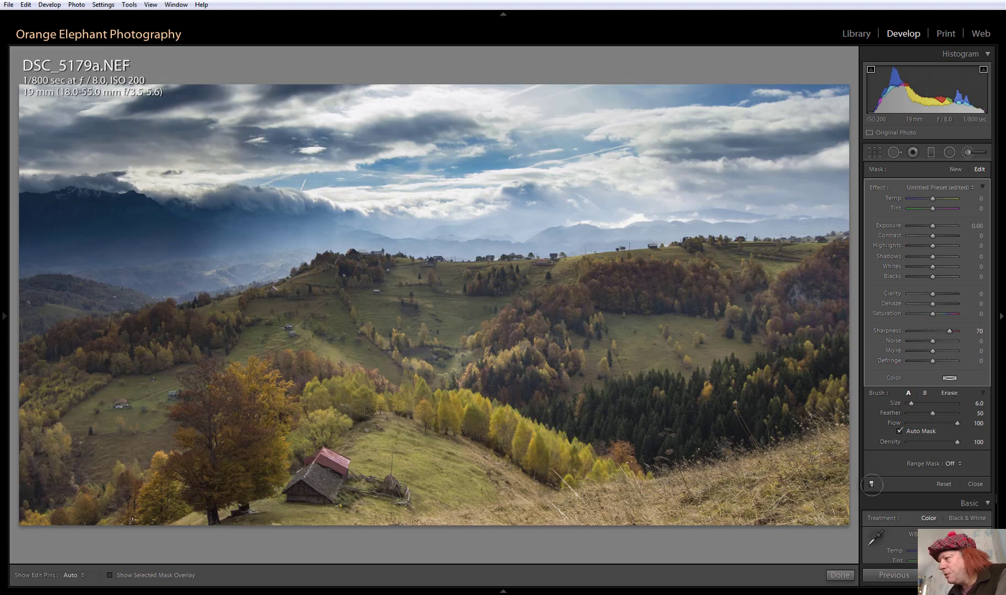
{"action": "left_click", "coordinate": [872, 484]}
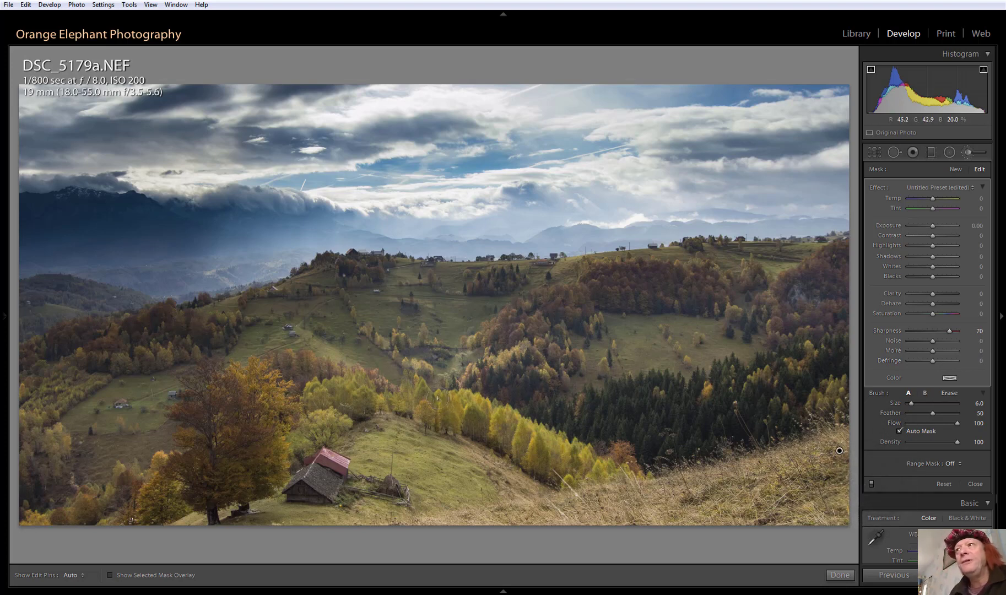
{"action": "left_click", "coordinate": [840, 574]}
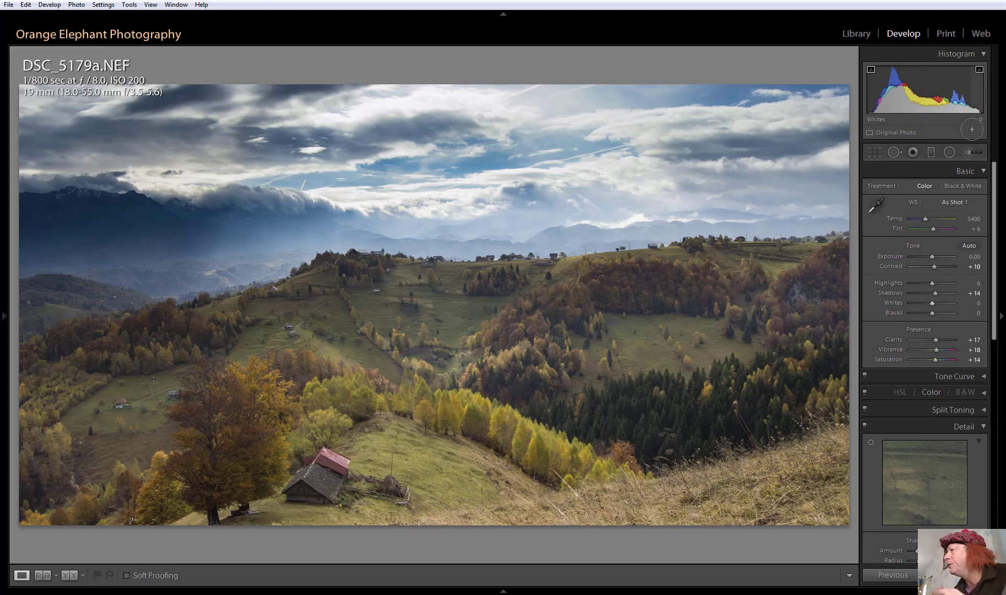
Step: Paint a new adjustment brush mask of size 11 over the dark conifer forest above the grass slope, with the mask overlay shown
{"action": "left_click", "coordinate": [971, 152]}
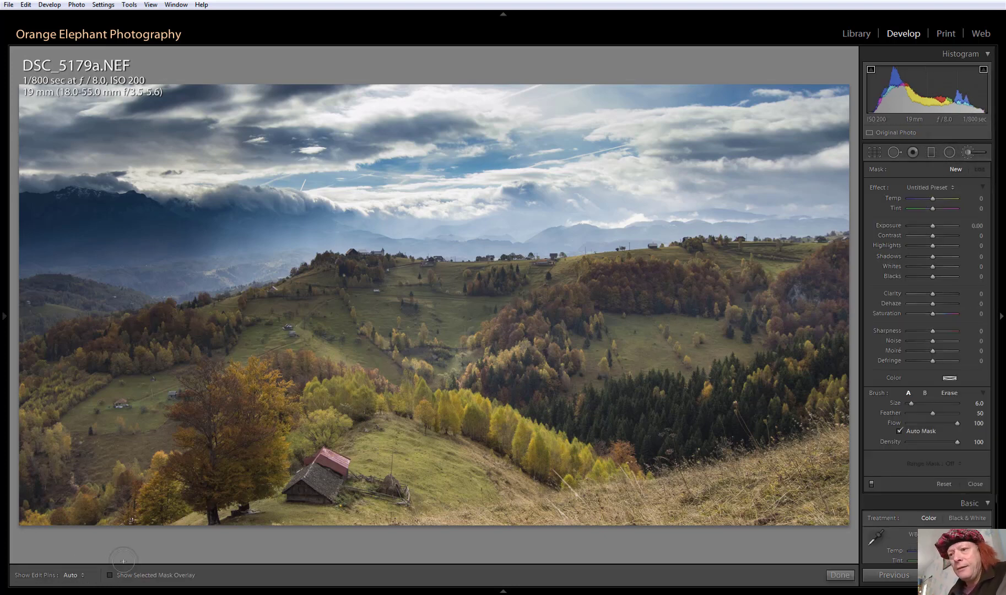
{"action": "left_click", "coordinate": [110, 575]}
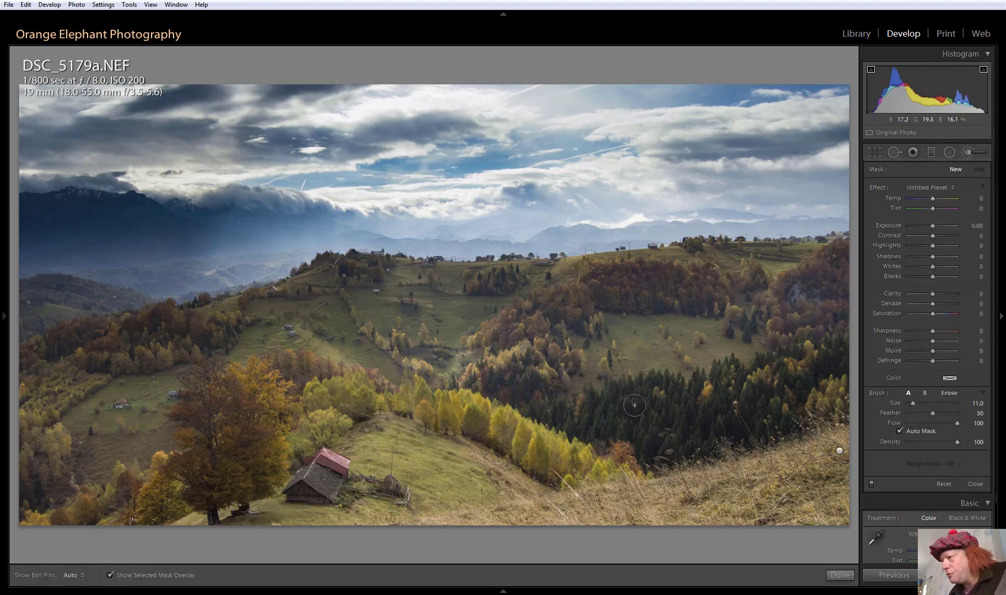
{"action": "scroll", "coordinate": [632, 407], "scroll_direction": "up", "scroll_amount": 5}
{"action": "key", "text": "h"}
{"action": "mouse_move", "coordinate": [557, 405]}
{"action": "left_mouse_down"}
{"action": "mouse_move", "coordinate": [708, 440]}
{"action": "mouse_move", "coordinate": [681, 417]}
{"action": "mouse_move", "coordinate": [610, 419]}
{"action": "mouse_move", "coordinate": [678, 425]}
{"action": "left_mouse_up"}
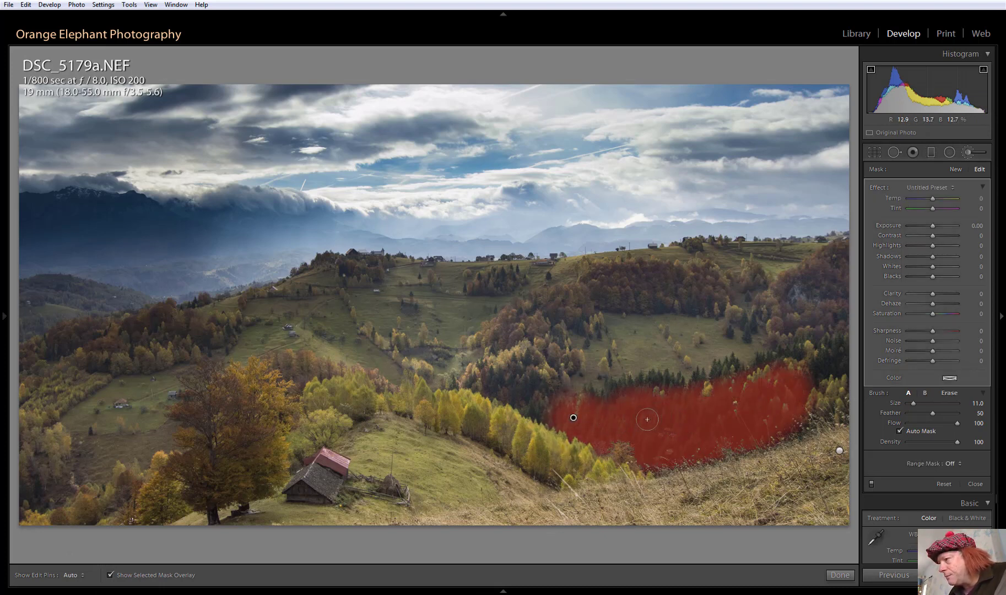
{"action": "mouse_move", "coordinate": [835, 367]}
{"action": "left_mouse_down"}
{"action": "mouse_move", "coordinate": [732, 406]}
{"action": "mouse_move", "coordinate": [659, 449]}
{"action": "left_mouse_up"}
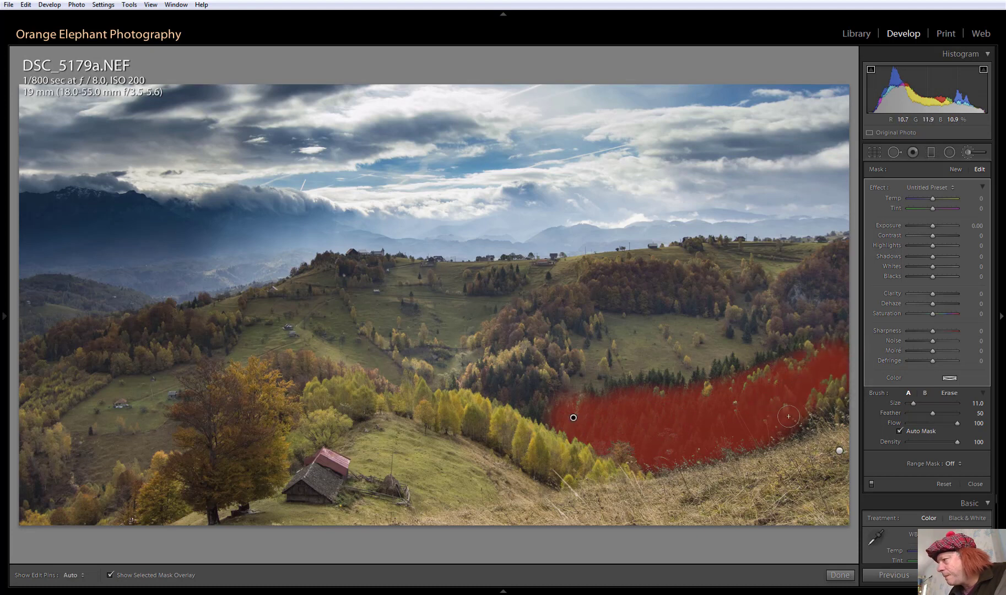
Step: Hide the mask overlay, set the forest brush's Shadows to 12, toggle the brush effect to compare, and finish the brush editing
{"action": "left_click", "coordinate": [109, 574]}
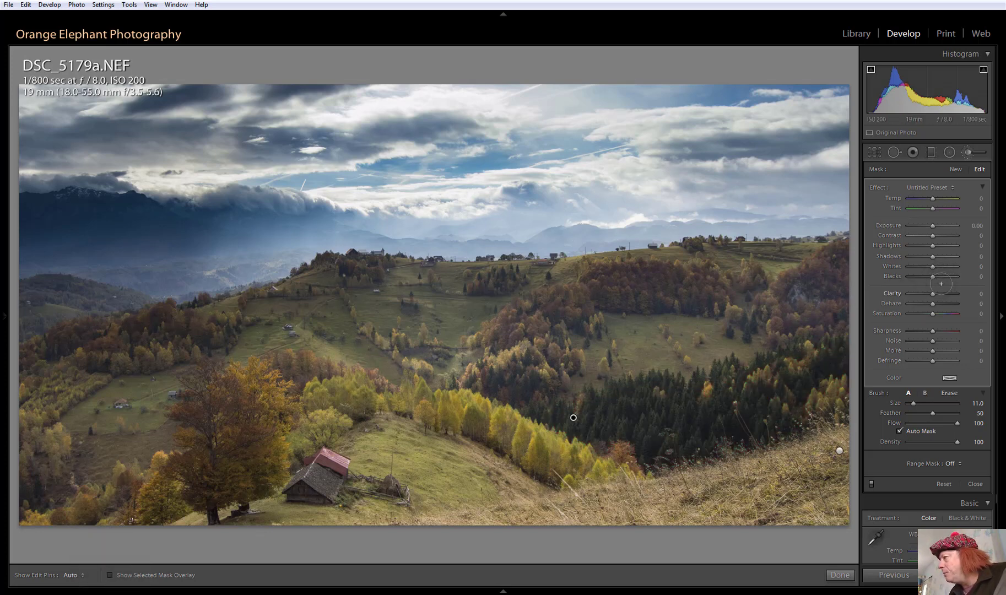
{"action": "left_click_drag", "start_coordinate": [963, 256], "coordinate": [971, 256]}
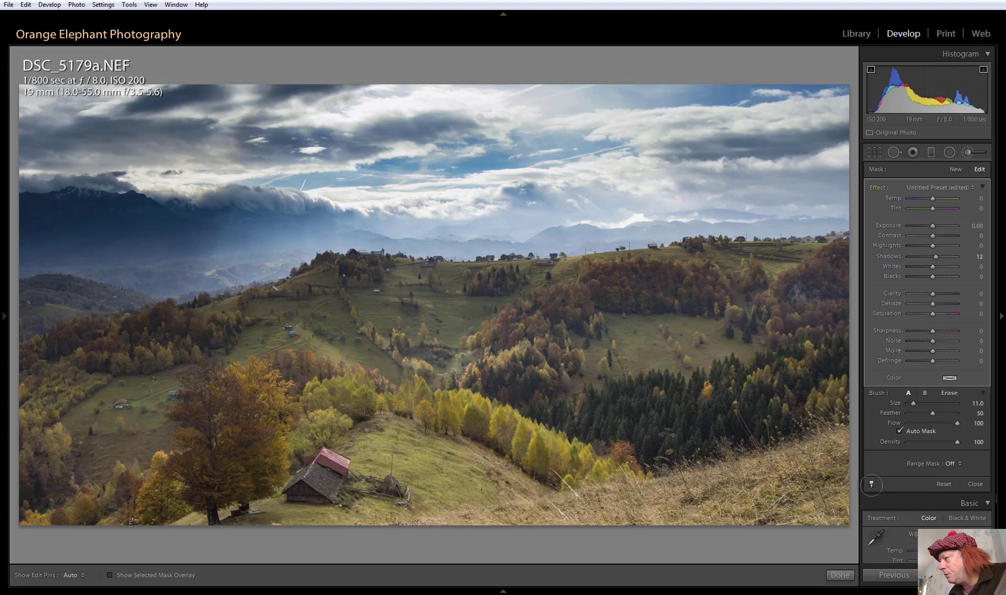
{"action": "left_click", "coordinate": [871, 485]}
{"action": "left_click", "coordinate": [872, 485]}
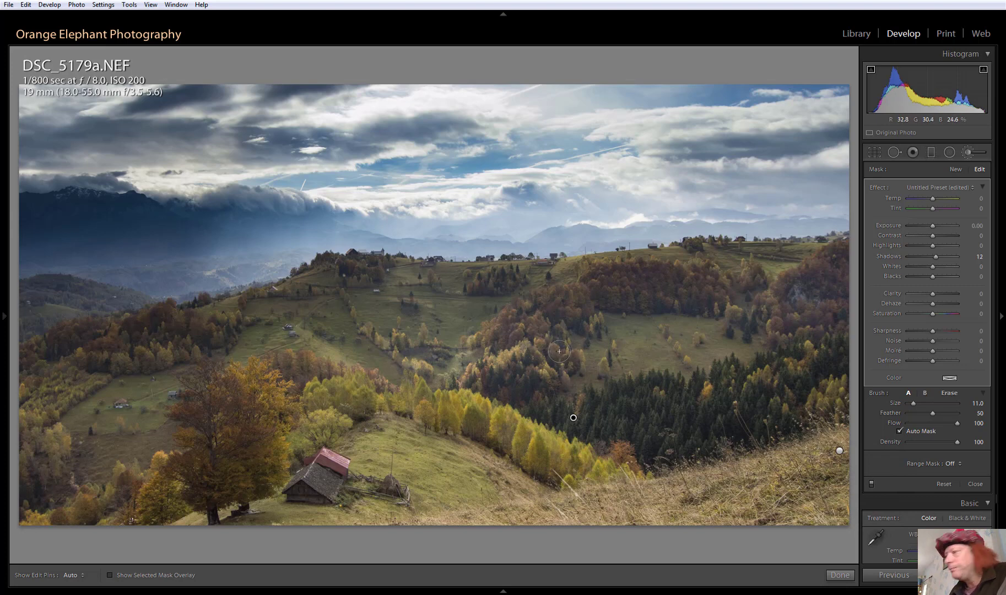
{"action": "left_click", "coordinate": [846, 576]}
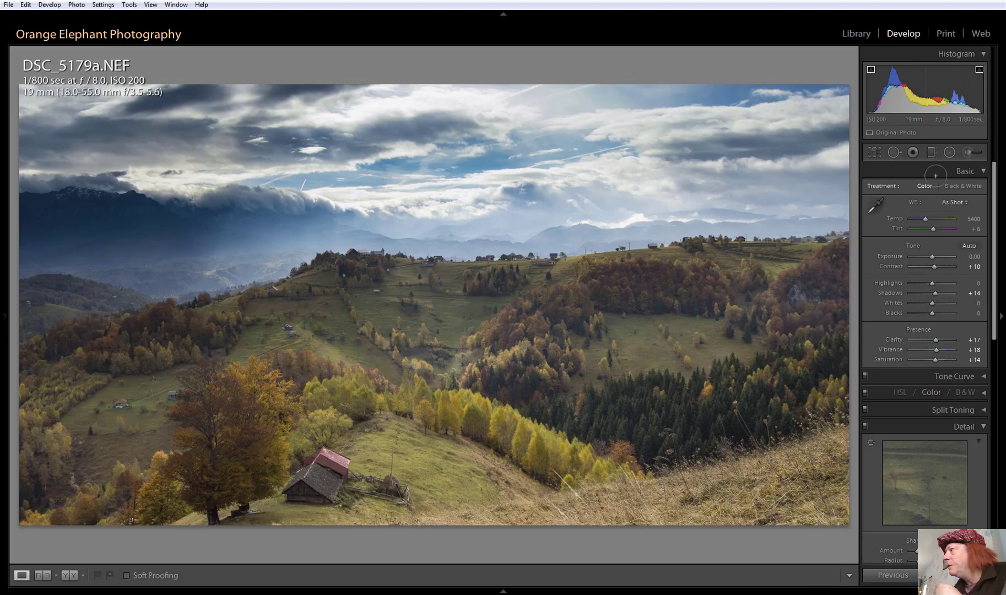
Step: Reopen the foreground graduated filter, set its Clarity to 33, and toggle the graduated filters off and on to compare
{"action": "left_click", "coordinate": [931, 153]}
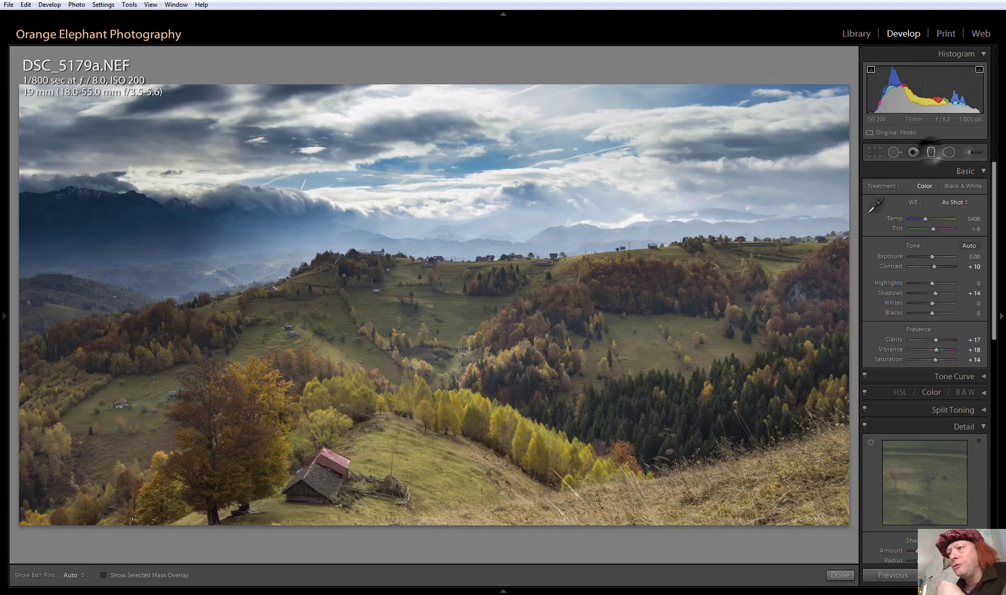
{"action": "left_click", "coordinate": [446, 307]}
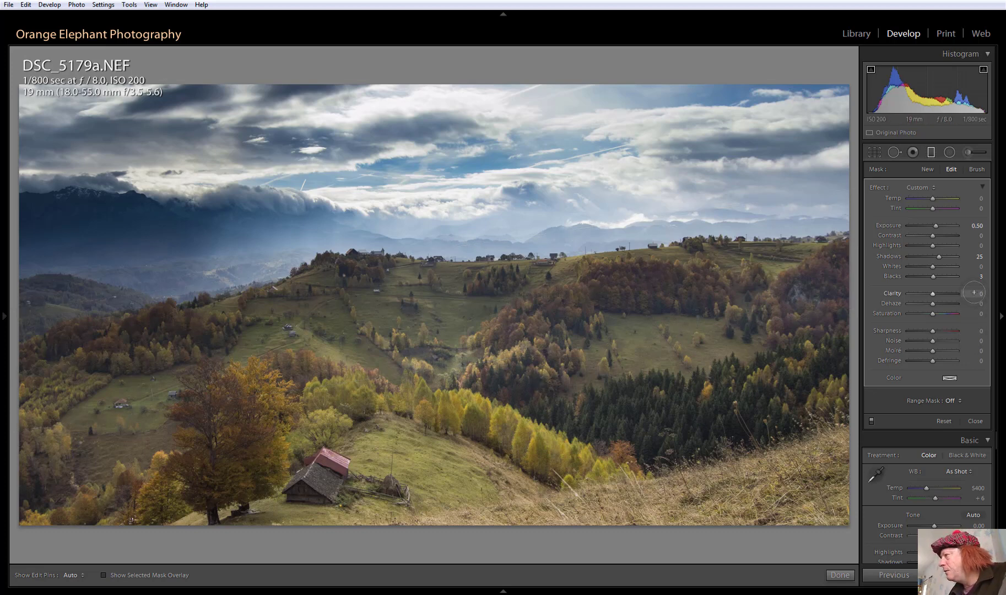
{"action": "left_click_drag", "start_coordinate": [965, 294], "coordinate": [988, 292]}
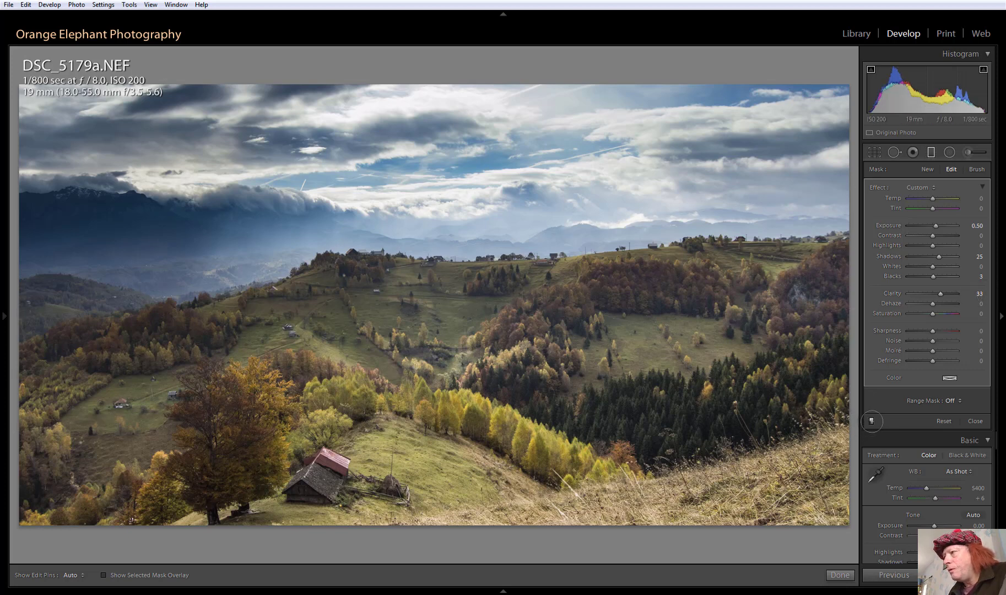
{"action": "left_click", "coordinate": [871, 422]}
{"action": "left_click", "coordinate": [871, 422]}
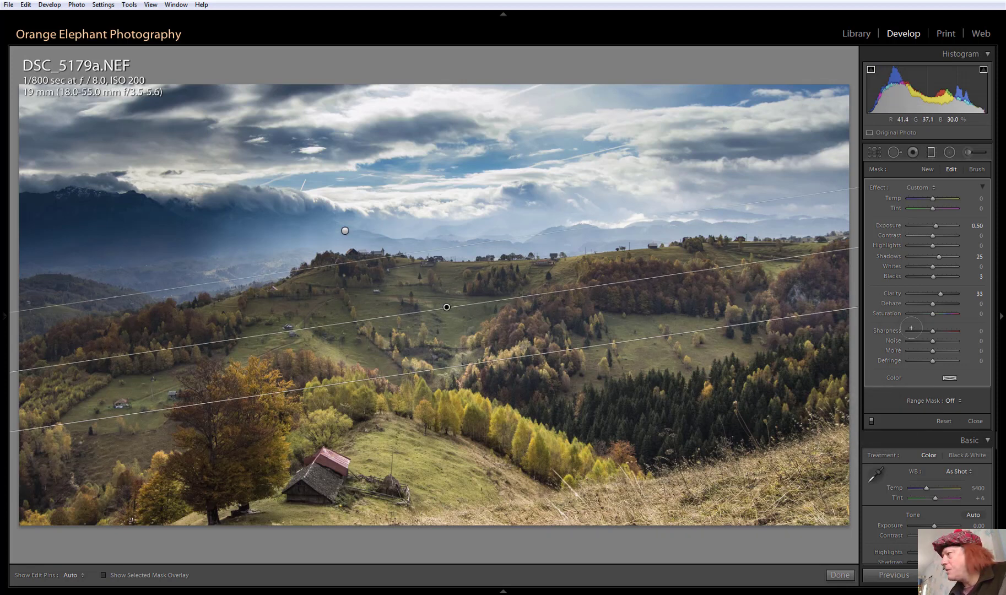
Step: Set the foreground graduated filter's Saturation to 27, toggle the filter effect to compare, and finish the filter editing
{"action": "left_click_drag", "start_coordinate": [962, 314], "coordinate": [976, 313]}
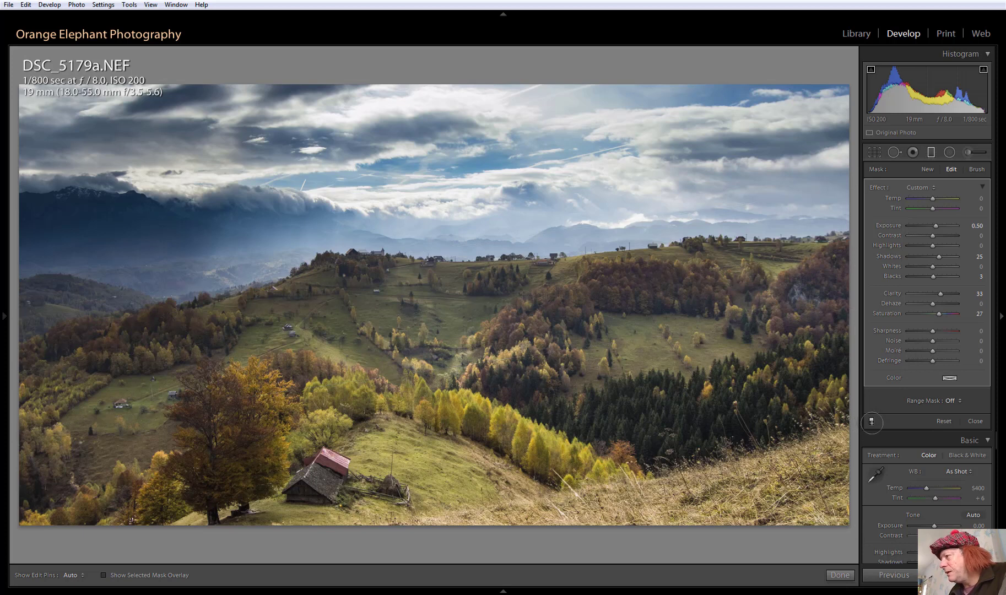
{"action": "left_click", "coordinate": [872, 422]}
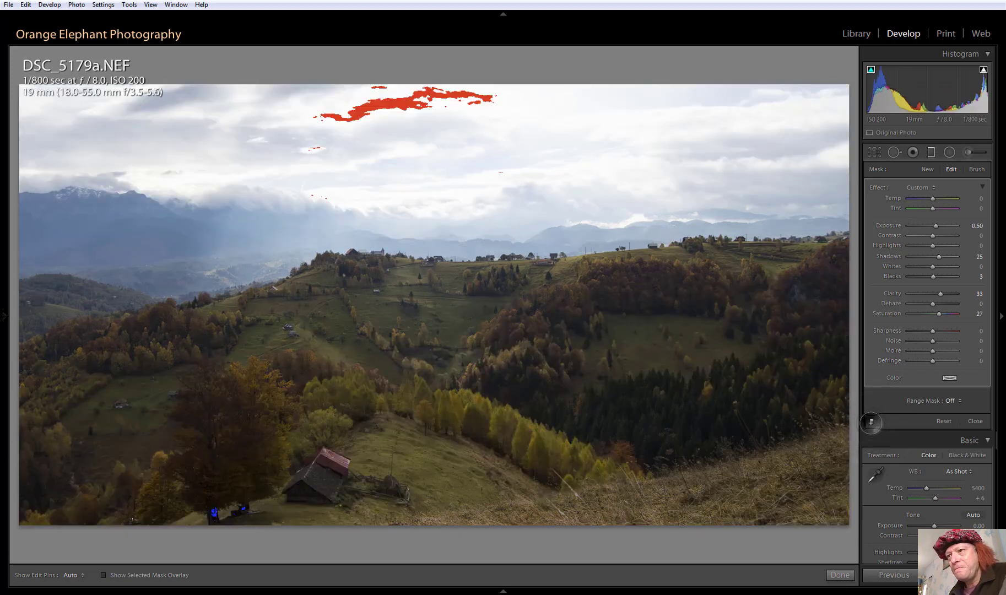
{"action": "left_click", "coordinate": [872, 422]}
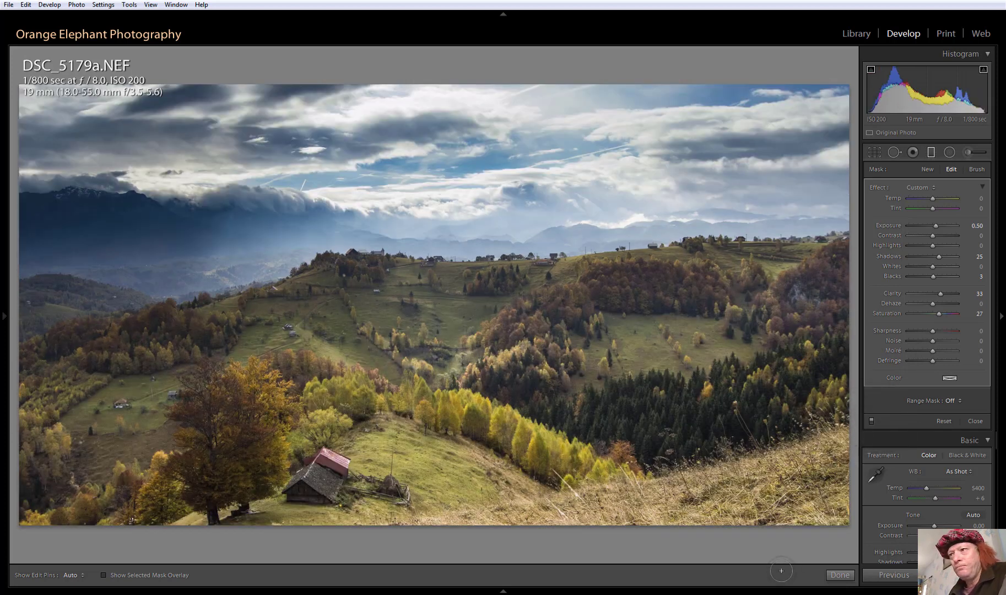
{"action": "left_click", "coordinate": [840, 574]}
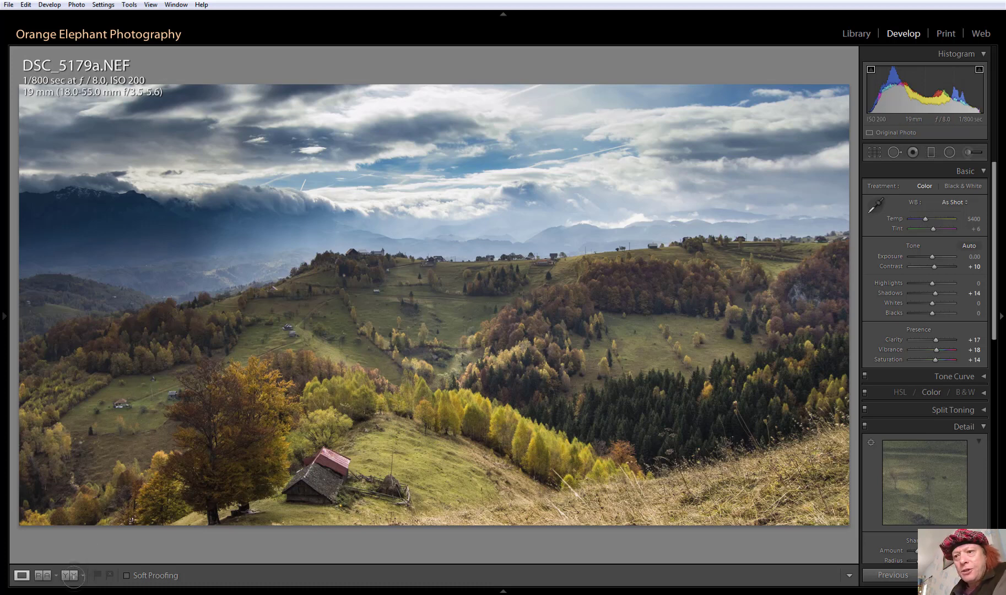
Step: Compare the before and after versions side by side, and examine the edited photo in full screen
{"action": "left_click", "coordinate": [69, 575]}
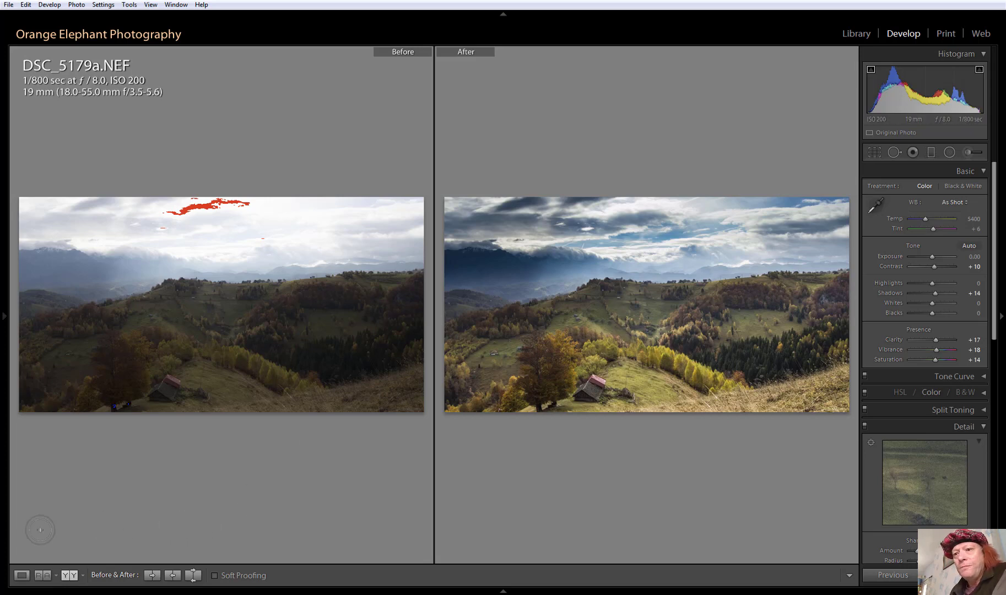
{"action": "left_click", "coordinate": [22, 575]}
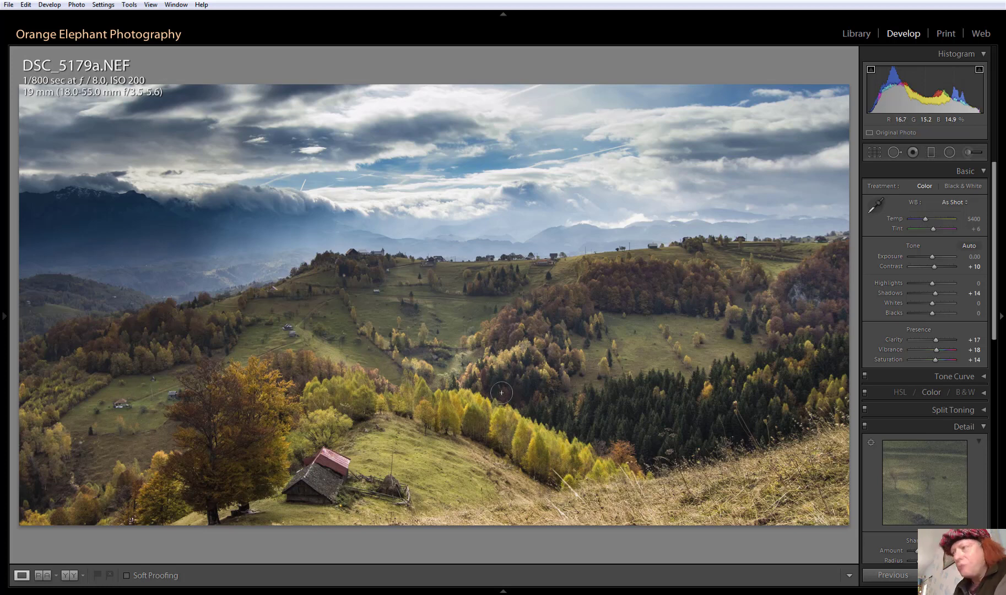
{"action": "key", "text": "f"}
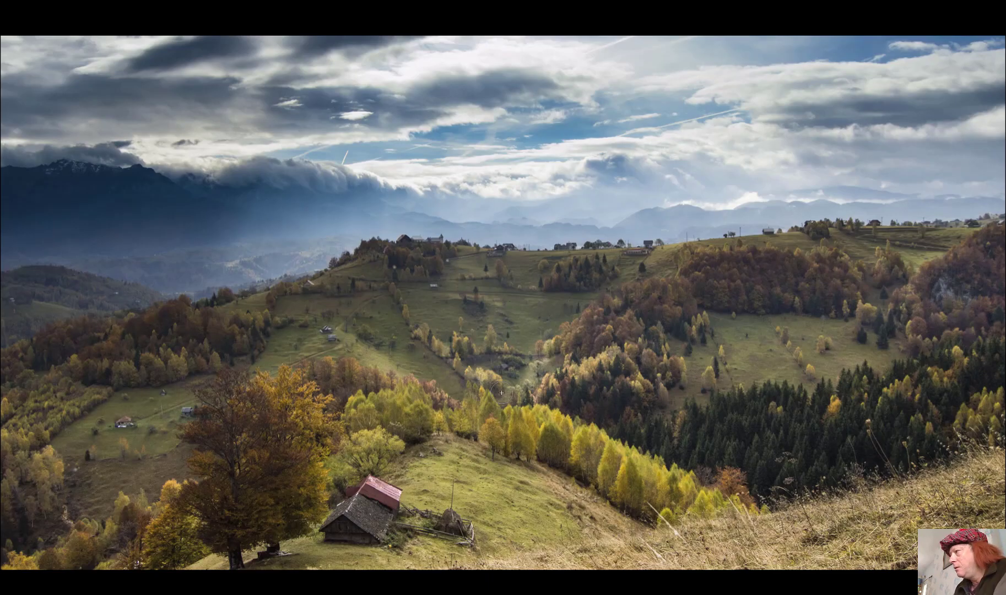
{"action": "key", "text": "f"}
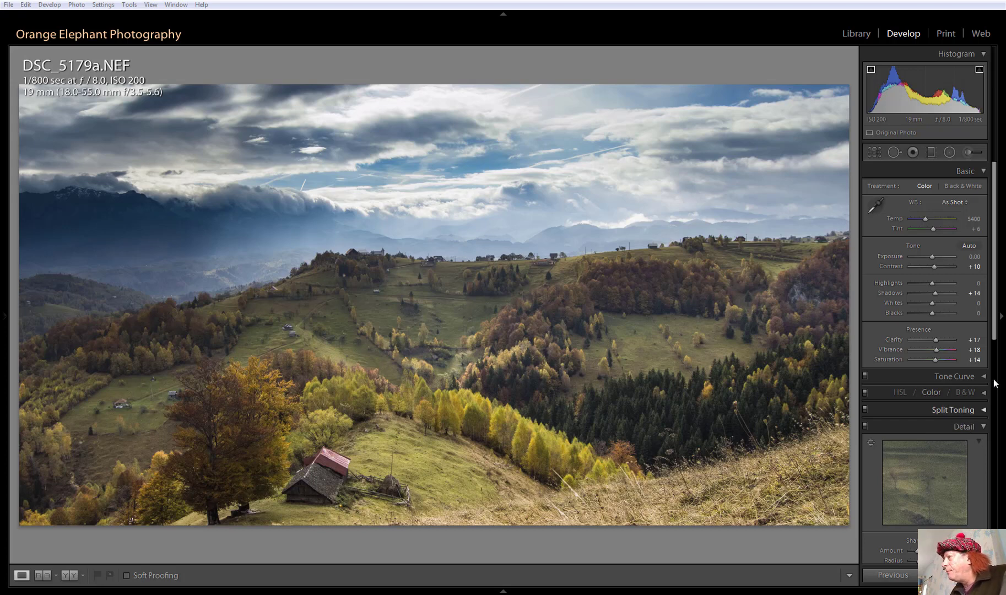
Step: Reposition the Detail preview so that it shows the hut's red roof
{"action": "left_click_drag", "start_coordinate": [994, 329], "coordinate": [995, 388]}
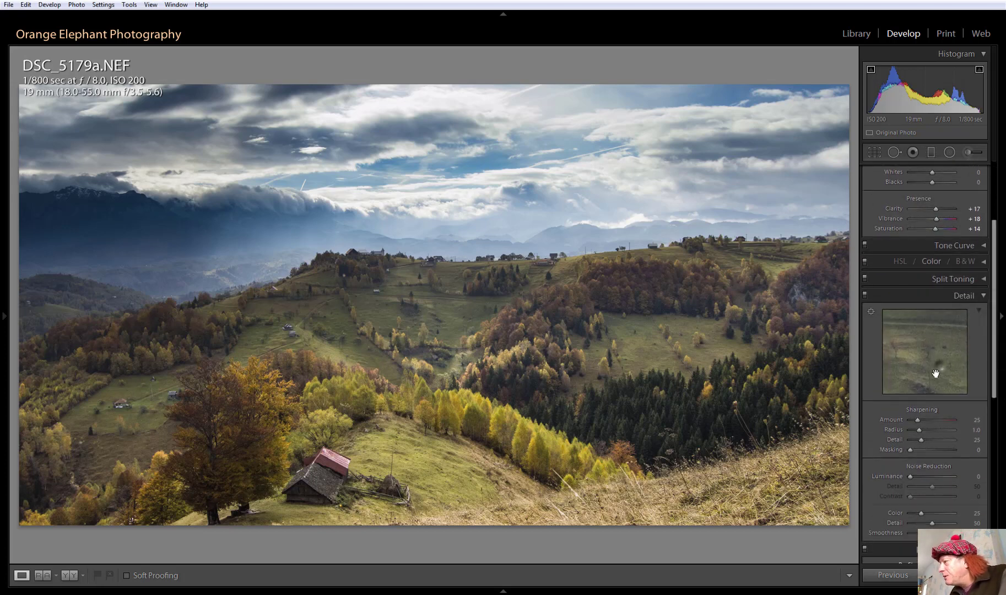
{"action": "mouse_move", "coordinate": [931, 388]}
{"action": "left_mouse_down"}
{"action": "mouse_move", "coordinate": [919, 384]}
{"action": "mouse_move", "coordinate": [929, 409]}
{"action": "left_mouse_up"}
{"action": "left_click", "coordinate": [919, 385]}
{"action": "left_click_drag", "start_coordinate": [907, 347], "coordinate": [941, 370]}
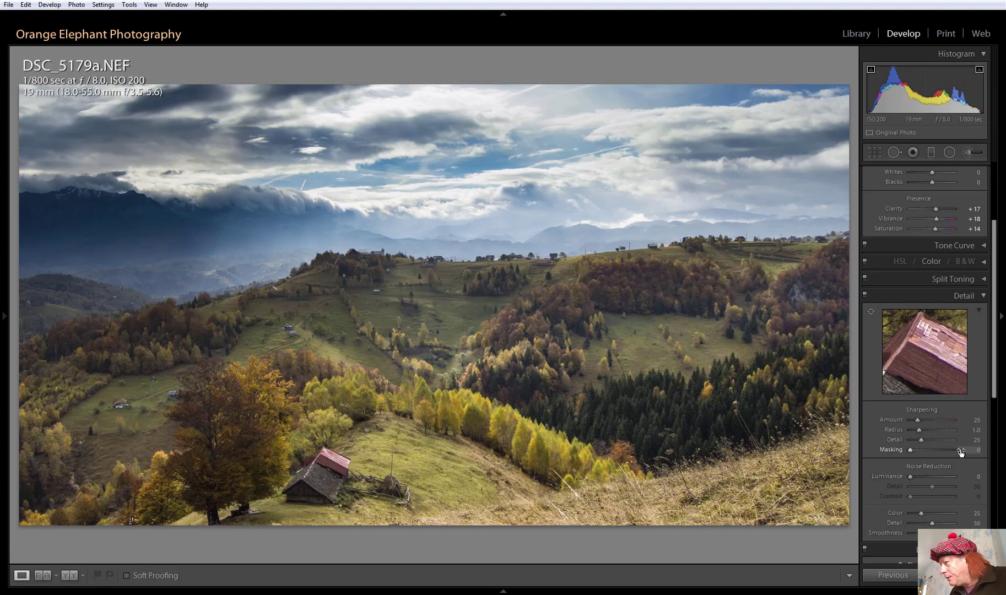
Step: Set the sharpening Masking to 76, using the black-and-white mask preview to limit sharpening to the edges
{"action": "left_click_drag", "start_coordinate": [960, 452], "coordinate": [911, 451]}
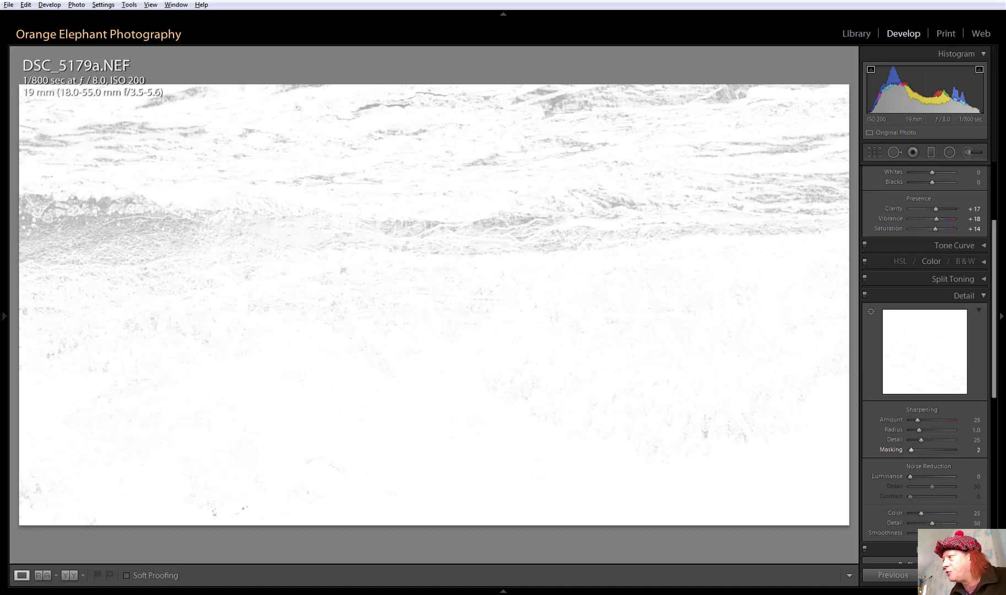
{"action": "left_click_drag", "start_coordinate": [911, 450], "coordinate": [928, 450]}
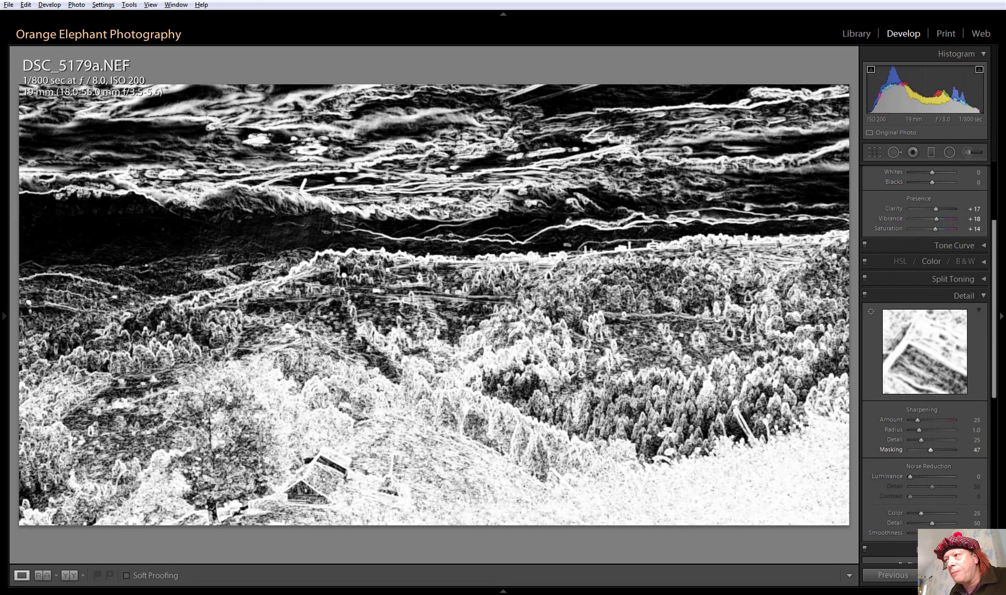
{"action": "left_click_drag", "start_coordinate": [929, 451], "coordinate": [944, 450]}
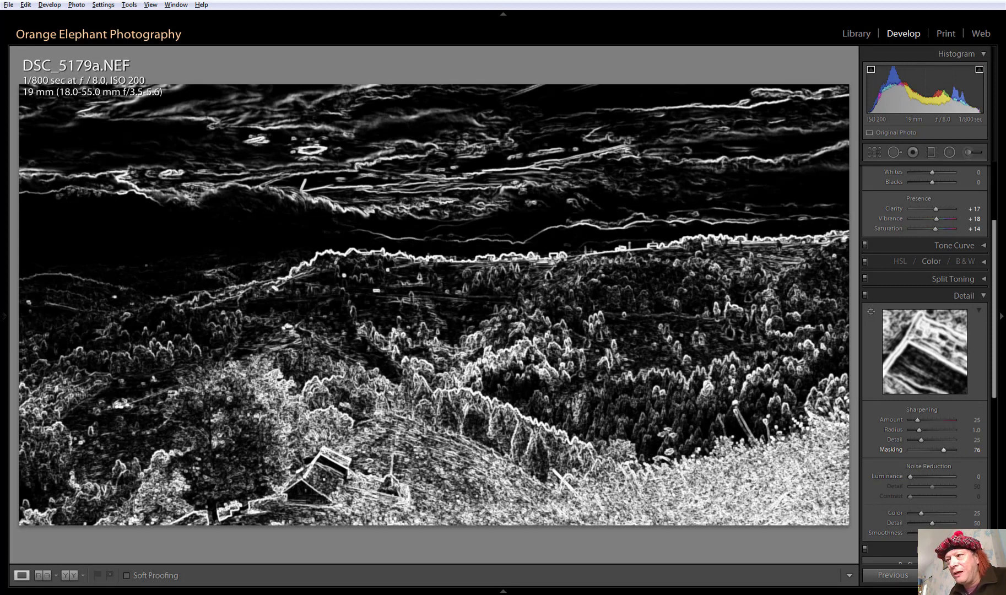
{"action": "left_click_drag", "start_coordinate": [944, 450], "coordinate": [943, 450]}
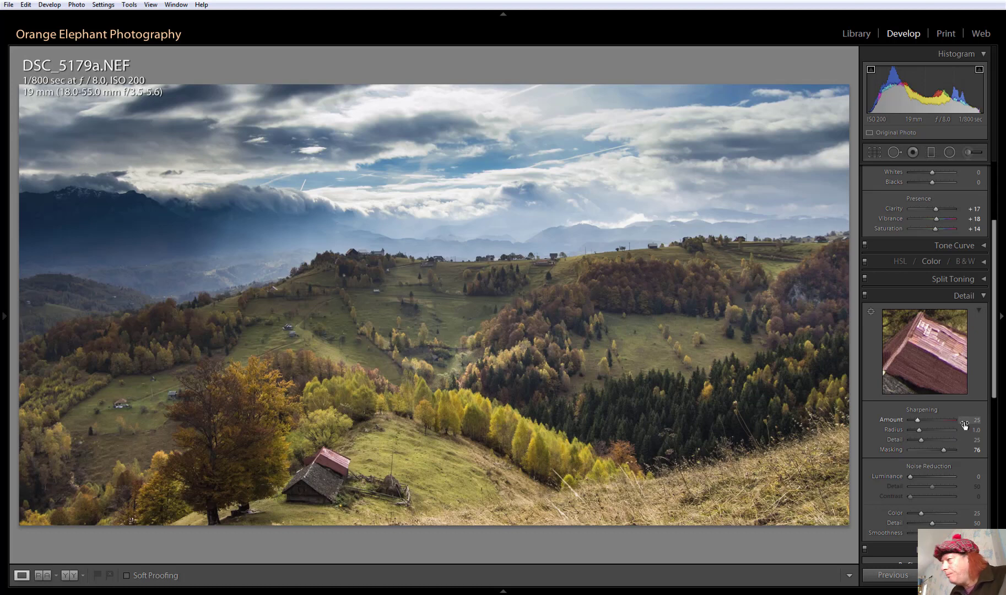
Step: Set the sharpening Amount to 70, compare before and after side by side, and return to the single-photo view
{"action": "left_click_drag", "start_coordinate": [961, 422], "coordinate": [927, 421]}
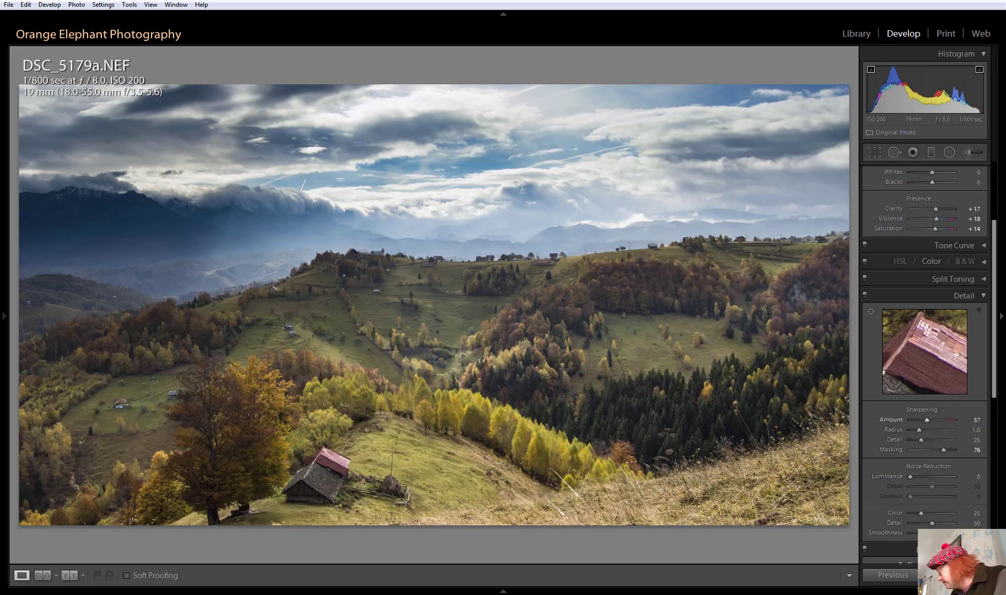
{"action": "left_click_drag", "start_coordinate": [927, 421], "coordinate": [931, 421]}
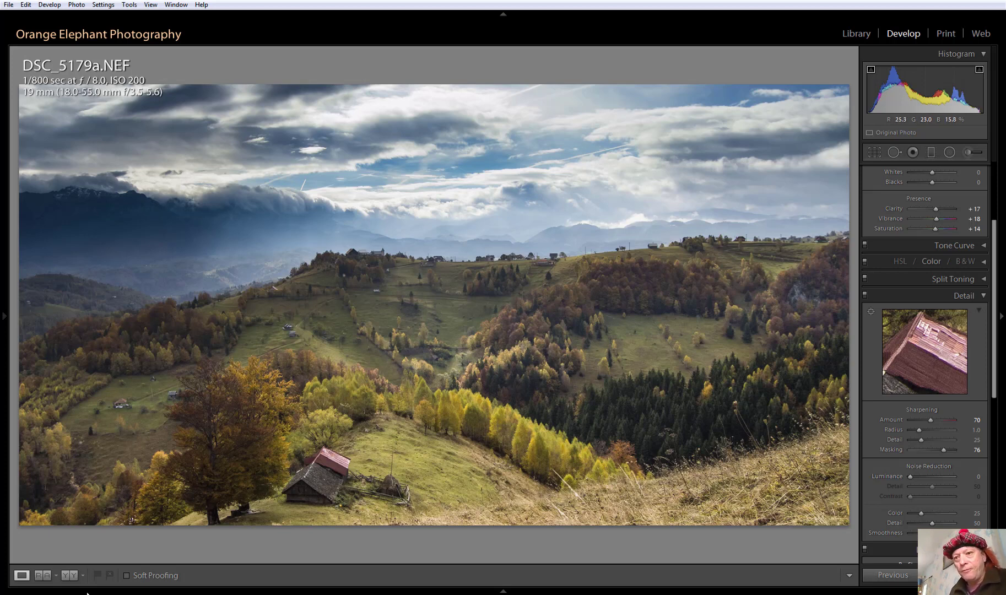
{"action": "left_click", "coordinate": [67, 579]}
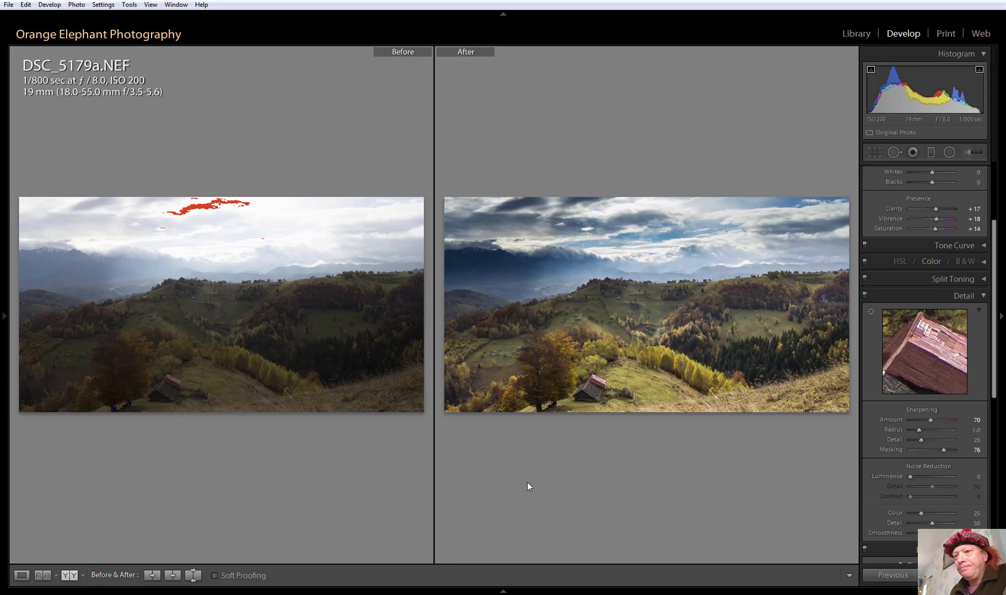
{"action": "left_click", "coordinate": [22, 575]}
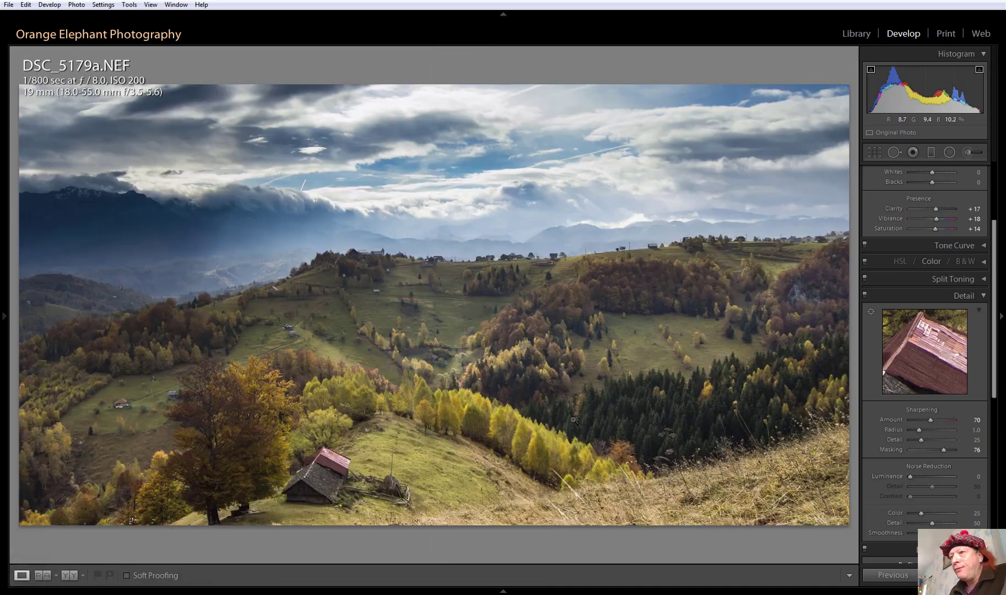